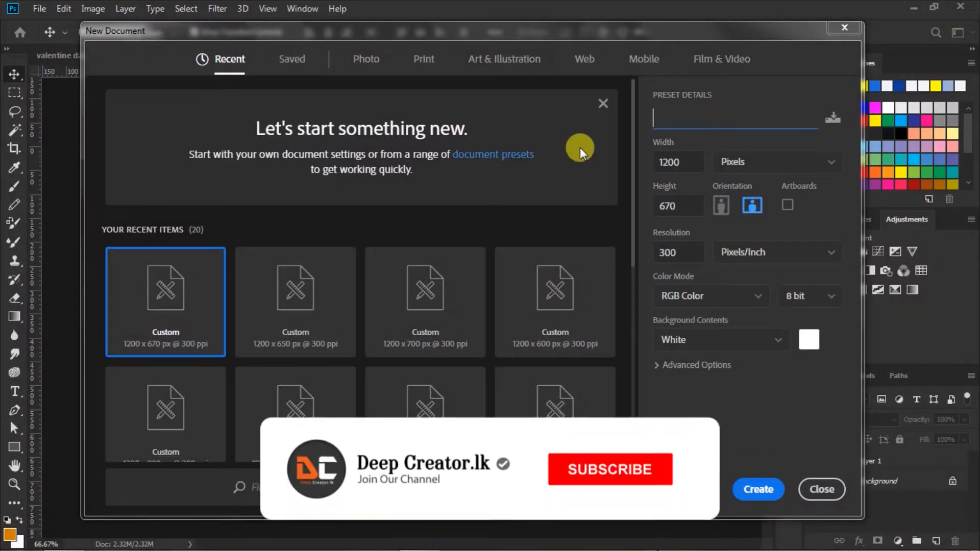
# Create a new document named "Web banner design" at 1200 x 670 pixels, 300 pixels/inch, RGB Color, with a white background
pyautogui.write('W')
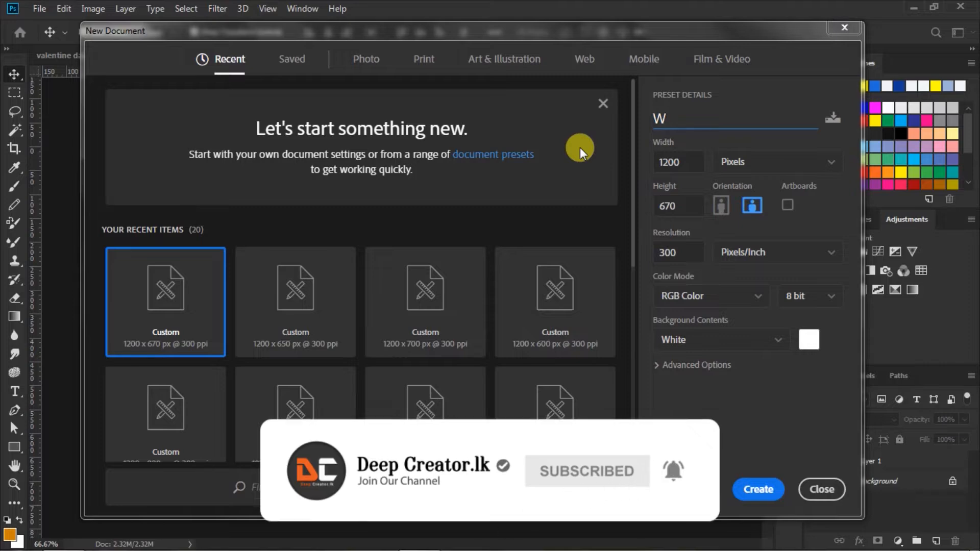
pyautogui.press('BackSpace')
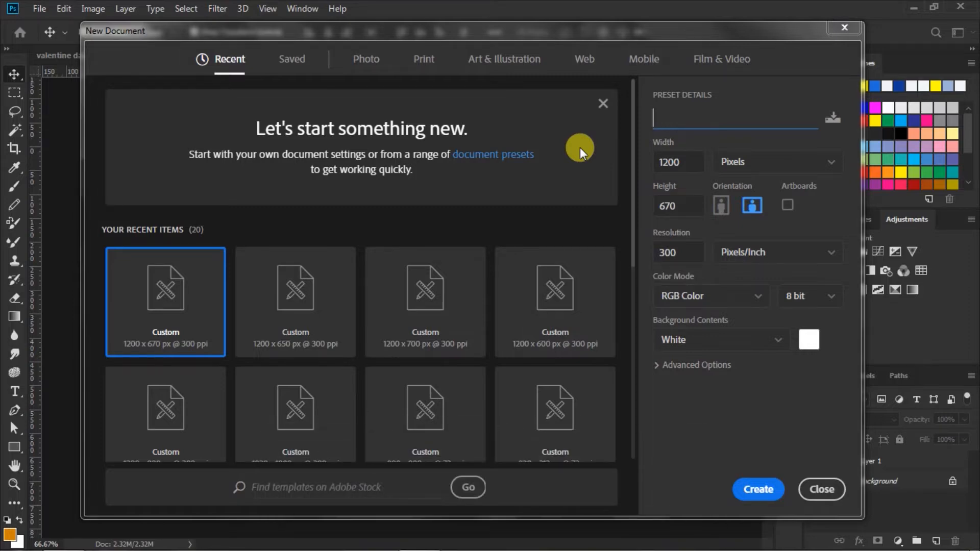
pyautogui.write('Web banner ')
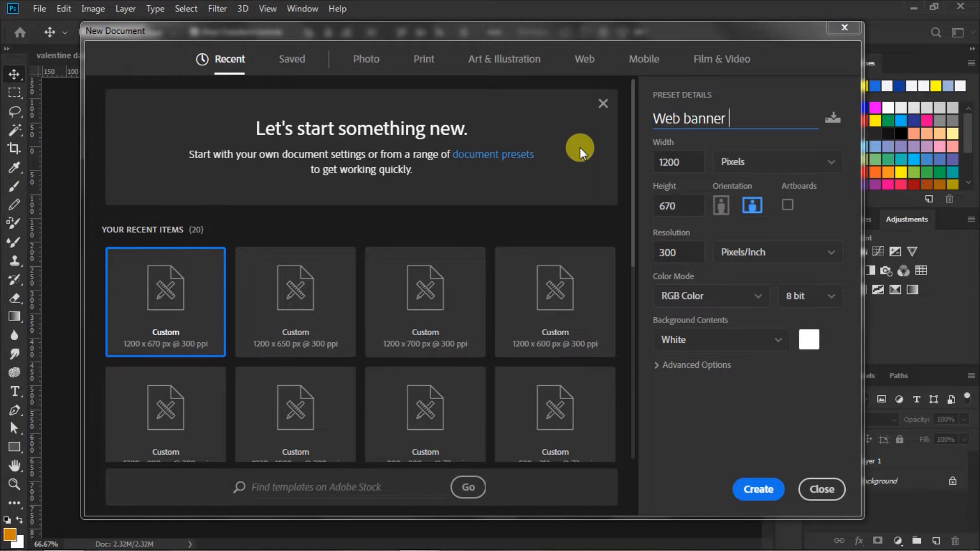
pyautogui.write('design')
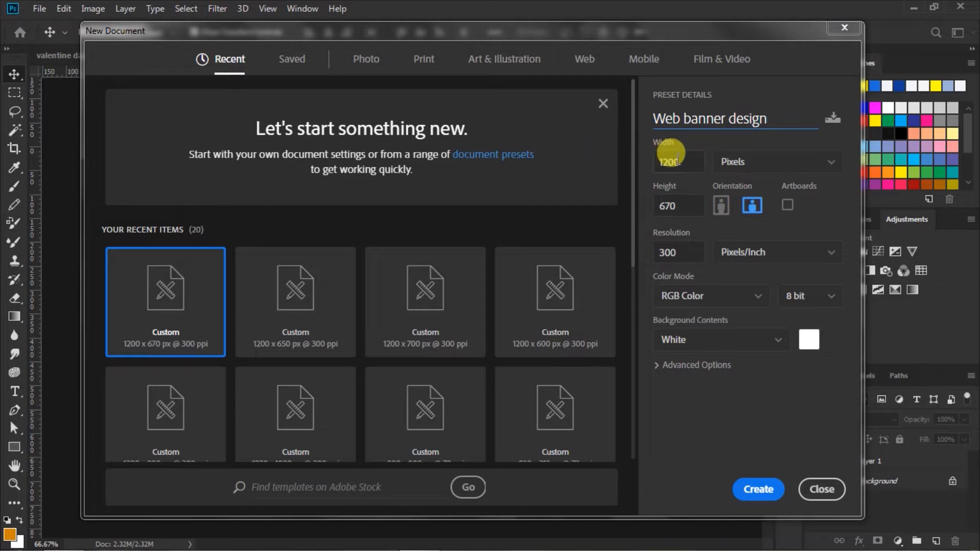
pyautogui.click(680, 160)
pyautogui.moveTo(680, 161); pyautogui.dragTo(632, 164)
pyautogui.doubleClick(676, 205)
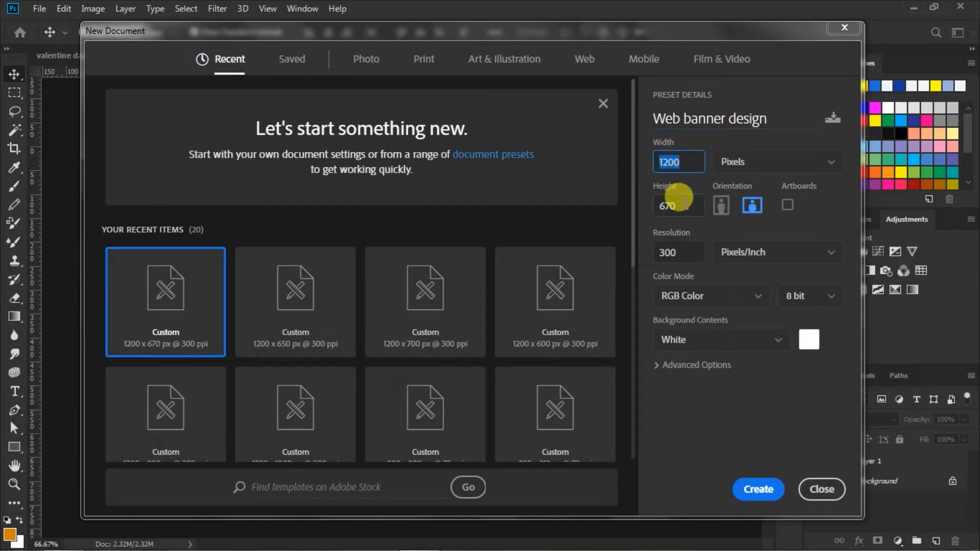
pyautogui.doubleClick(686, 251)
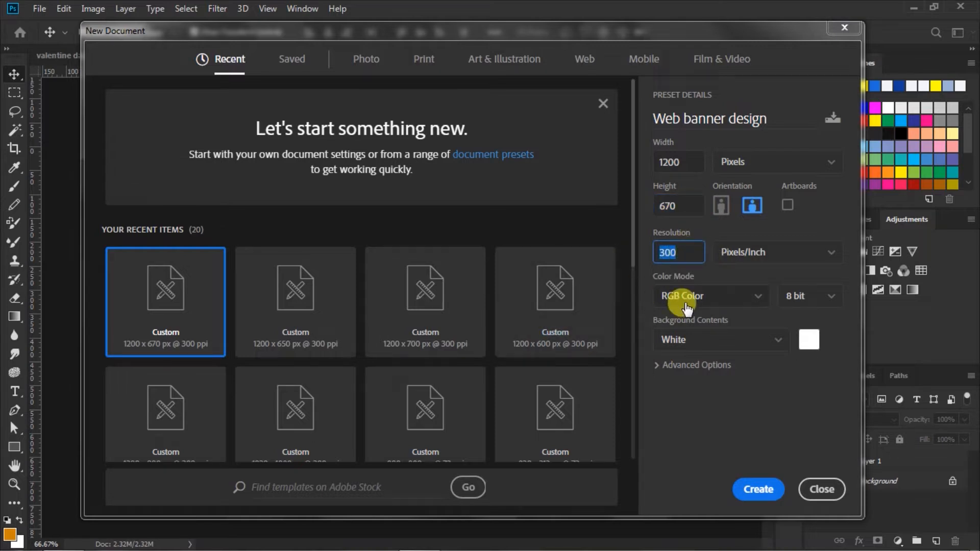
pyautogui.click(759, 491)
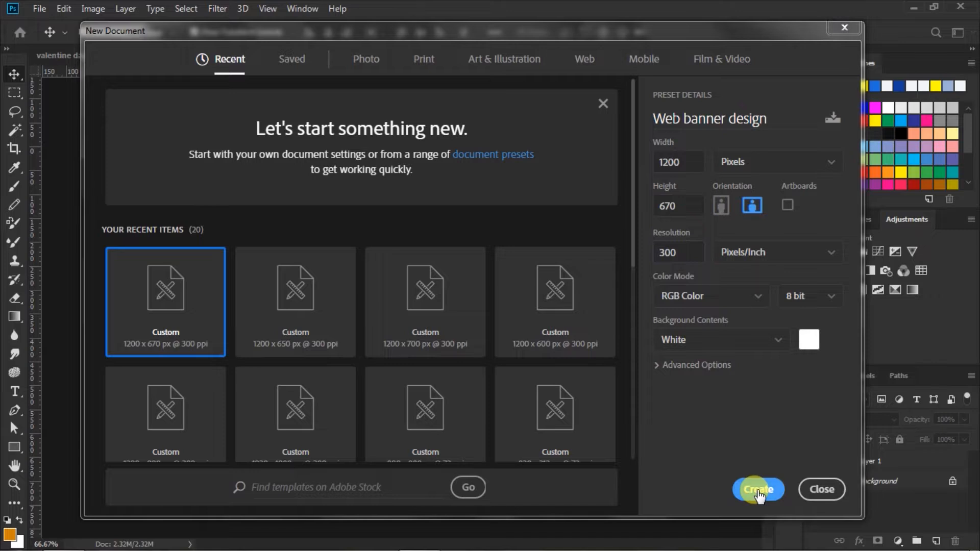
pyautogui.click(758, 491)
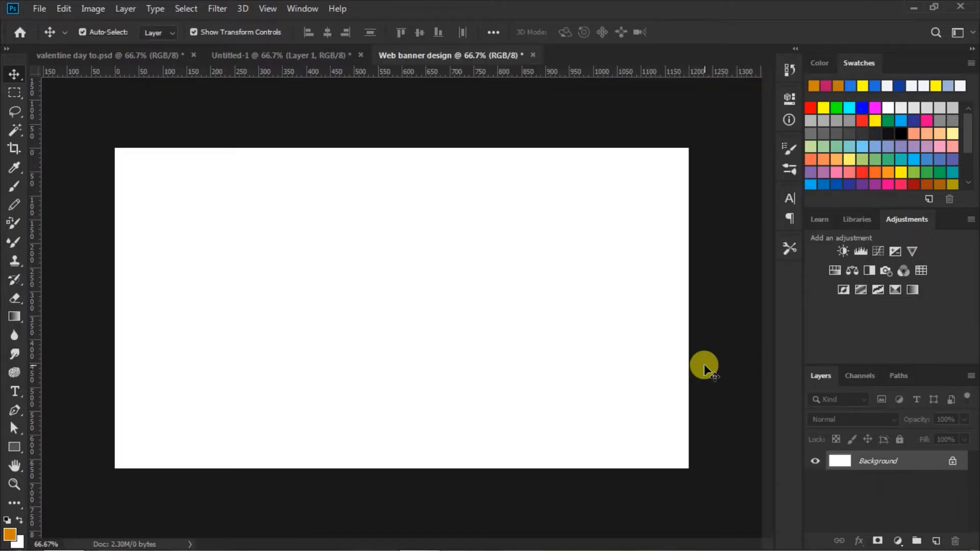
# Copy the rose and gold heart picture from the Untitled-1 document into Web banner design and align it to cover the canvas
pyautogui.click(302, 56)
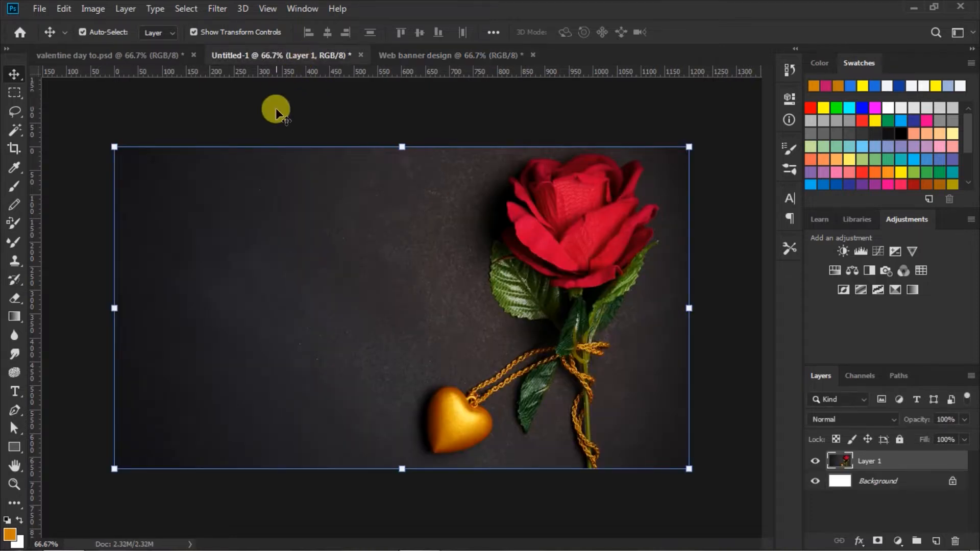
pyautogui.moveTo(310, 163); pyautogui.dragTo(351, 285)
pyautogui.click(310, 216)
pyautogui.moveTo(365, 233); pyautogui.dragTo(362, 240)
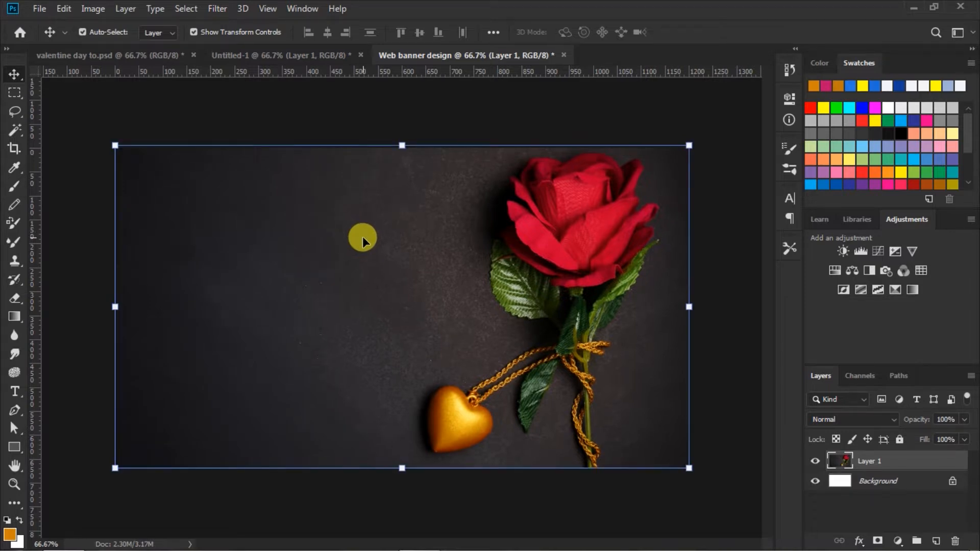
pyautogui.press('Down')
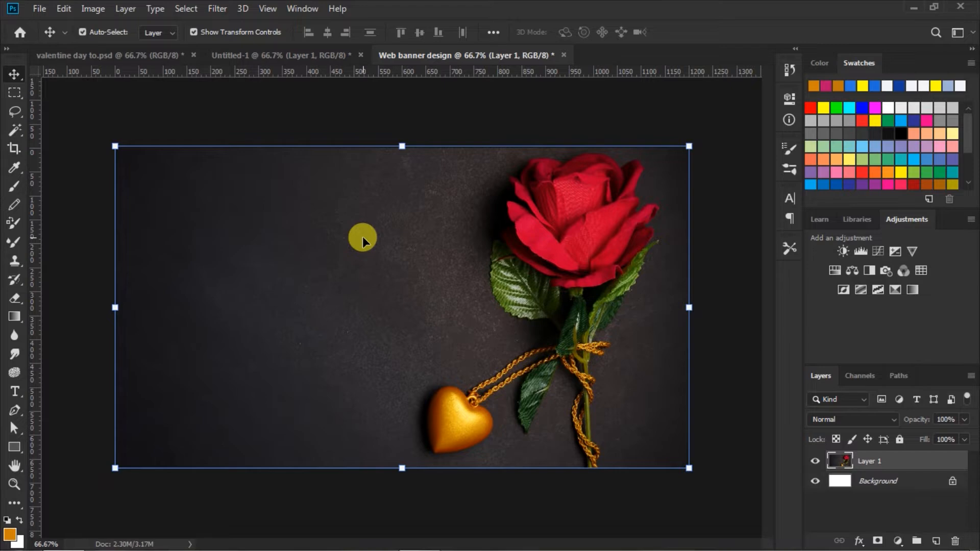
pyautogui.click(714, 264)
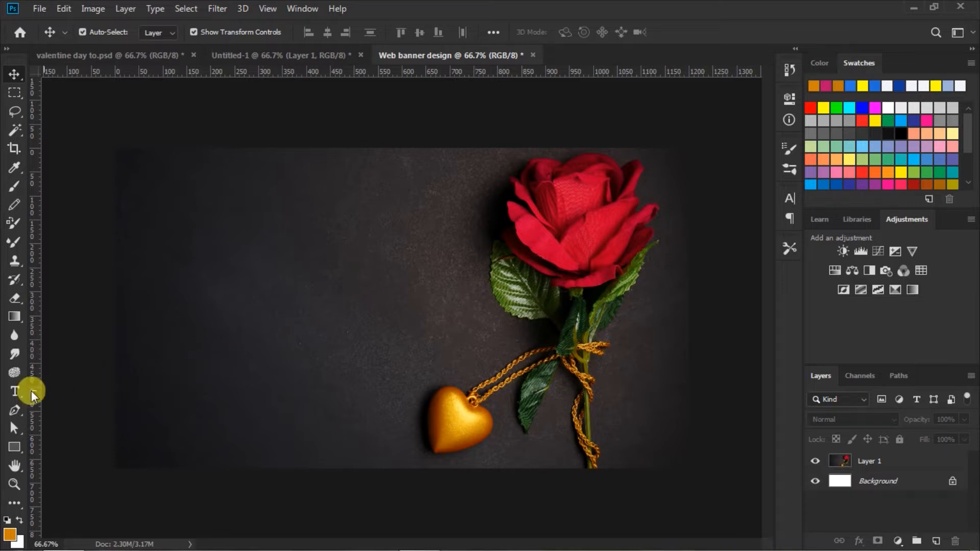
# Set up the Type tool with the Josefin Sans font, SemiBold Italic style, at 16 pt
pyautogui.click(17, 389)
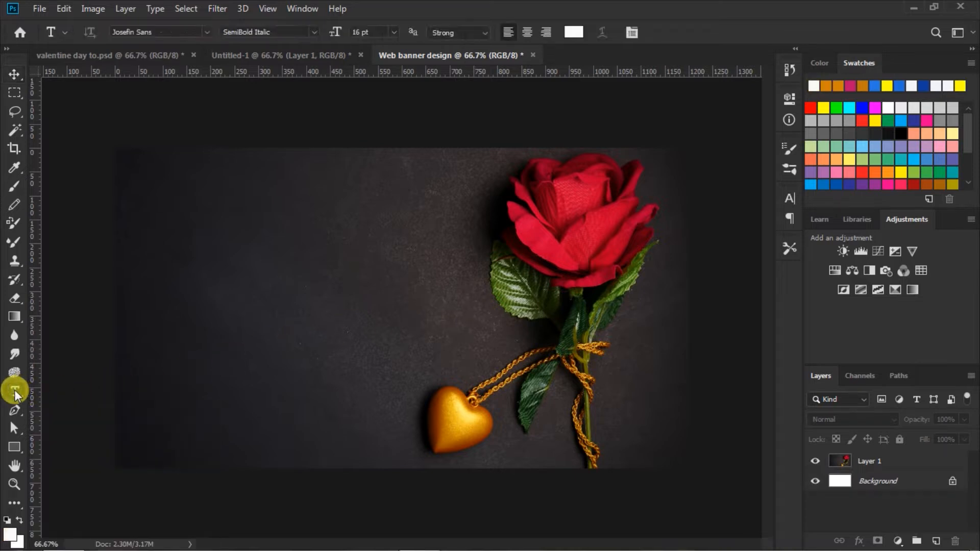
pyautogui.click(206, 31)
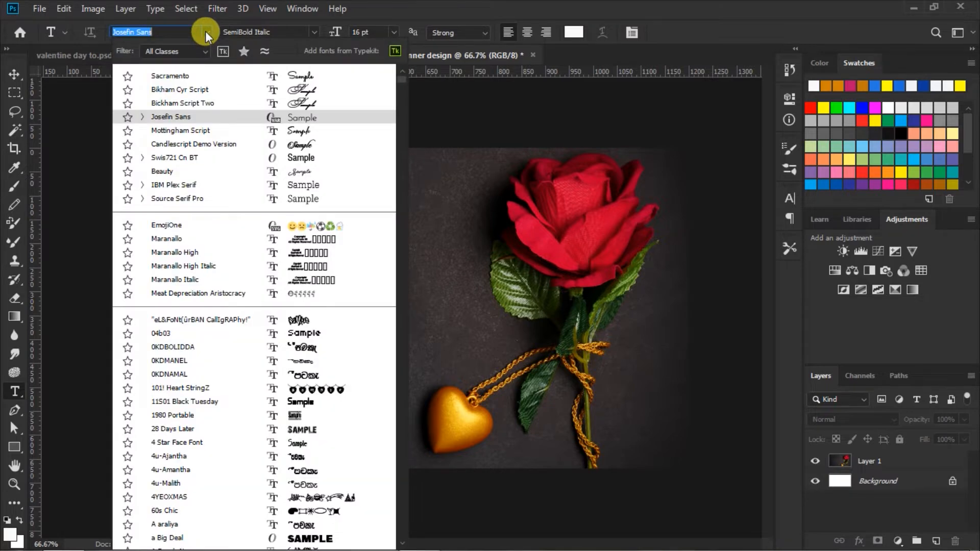
pyautogui.click(301, 117)
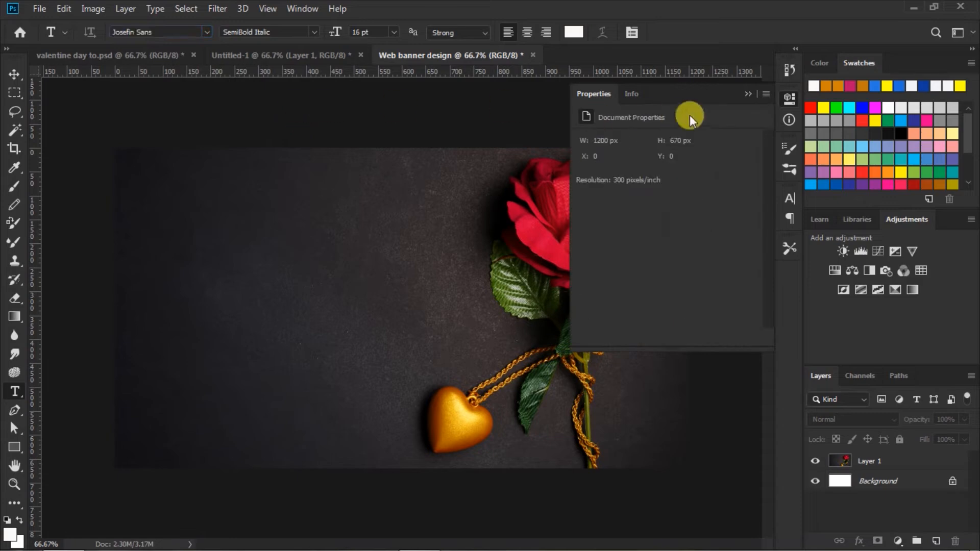
pyautogui.click(744, 95)
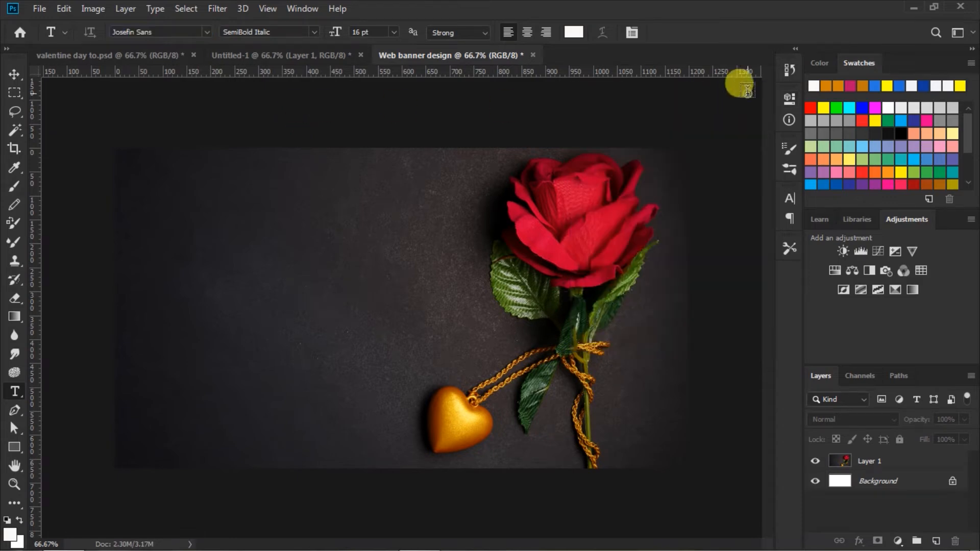
pyautogui.click(313, 31)
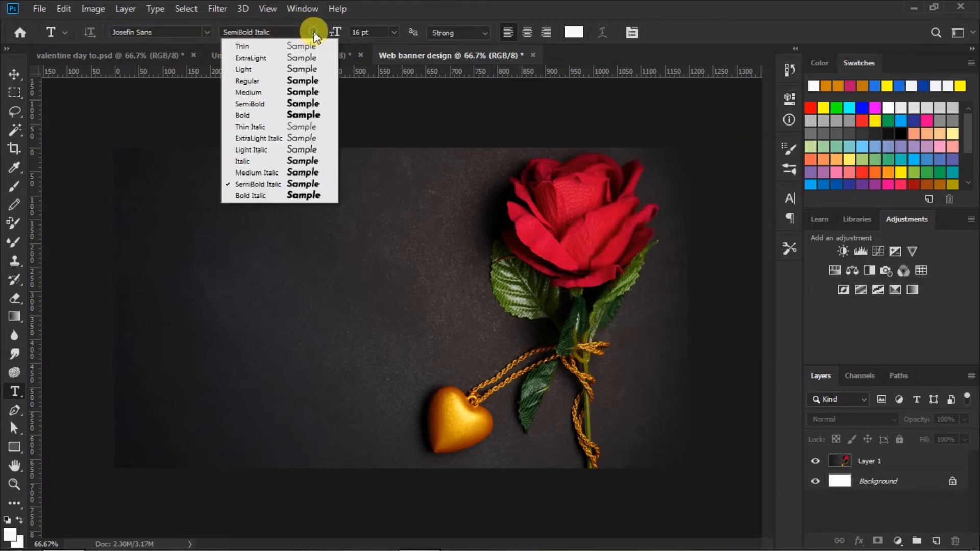
pyautogui.click(301, 184)
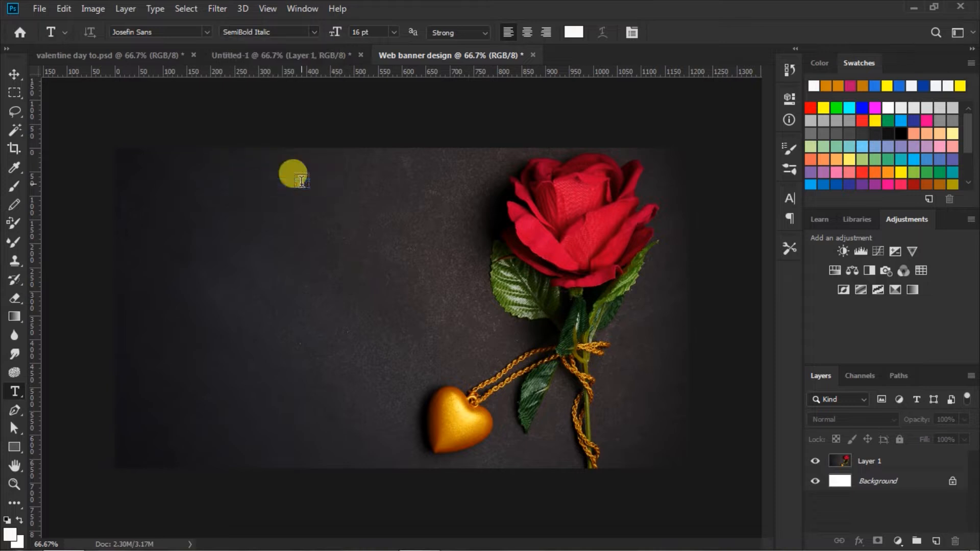
pyautogui.click(393, 32)
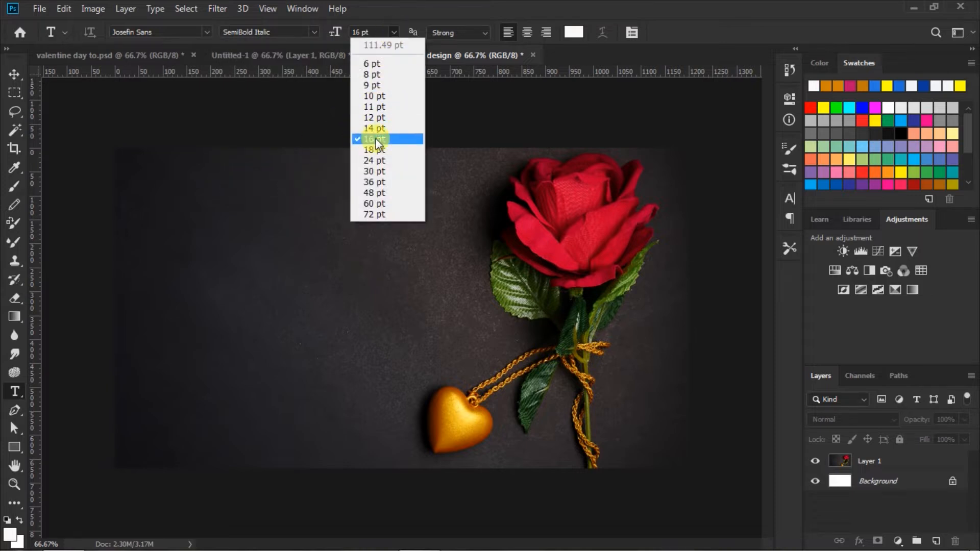
pyautogui.click(376, 140)
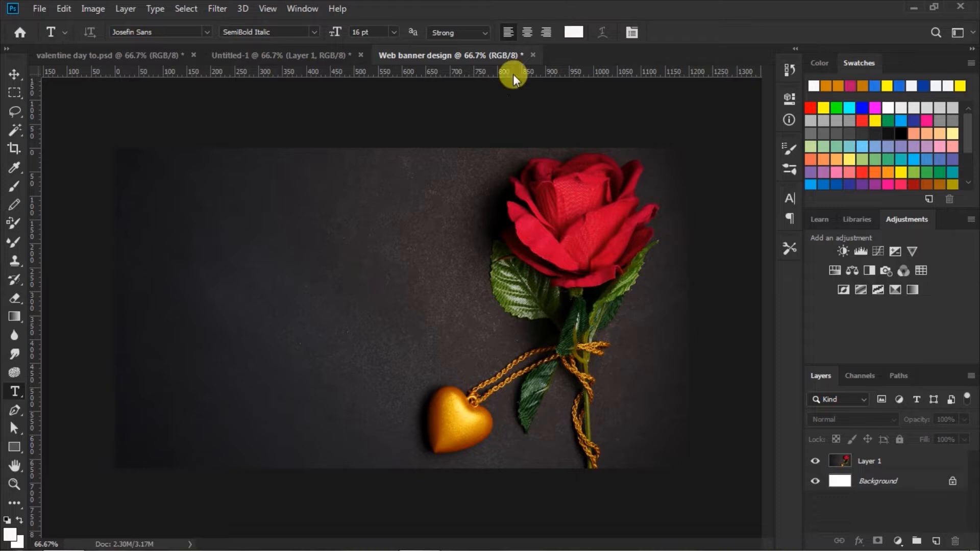
# Add the text "Happy" on the dark area in the upper left of the banner and shift it about 7 px right
pyautogui.click(216, 213)
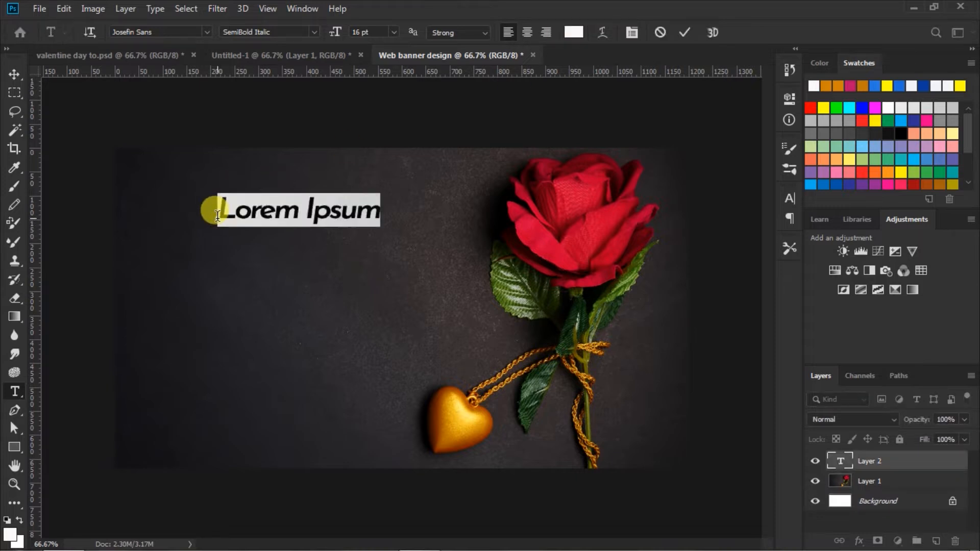
pyautogui.write('Ha')
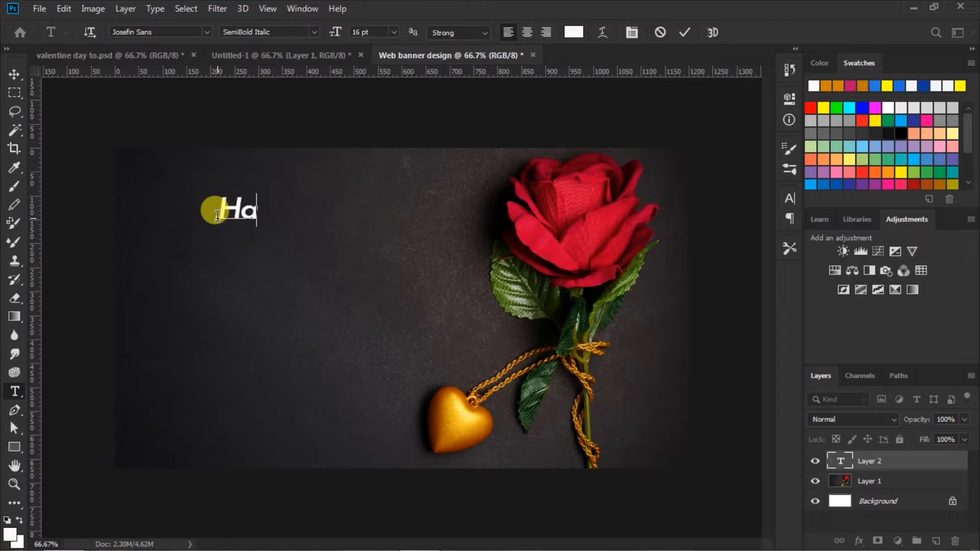
pyautogui.write('ppy')
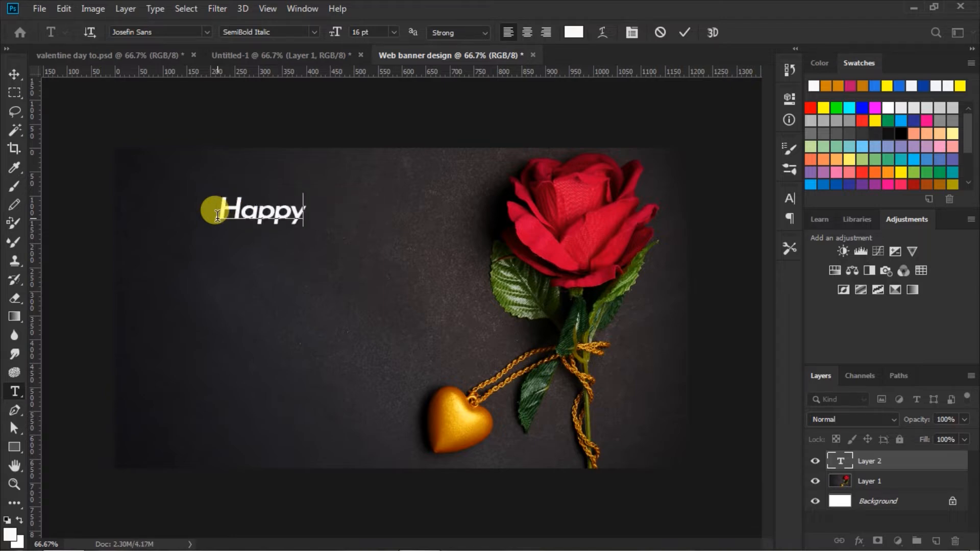
pyautogui.moveTo(244, 234); pyautogui.dragTo(259, 246)
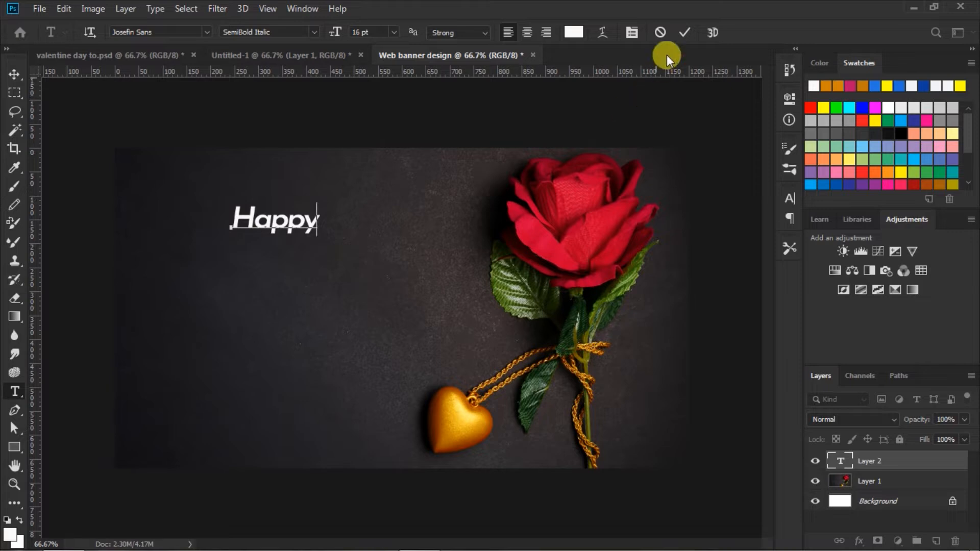
pyautogui.click(682, 32)
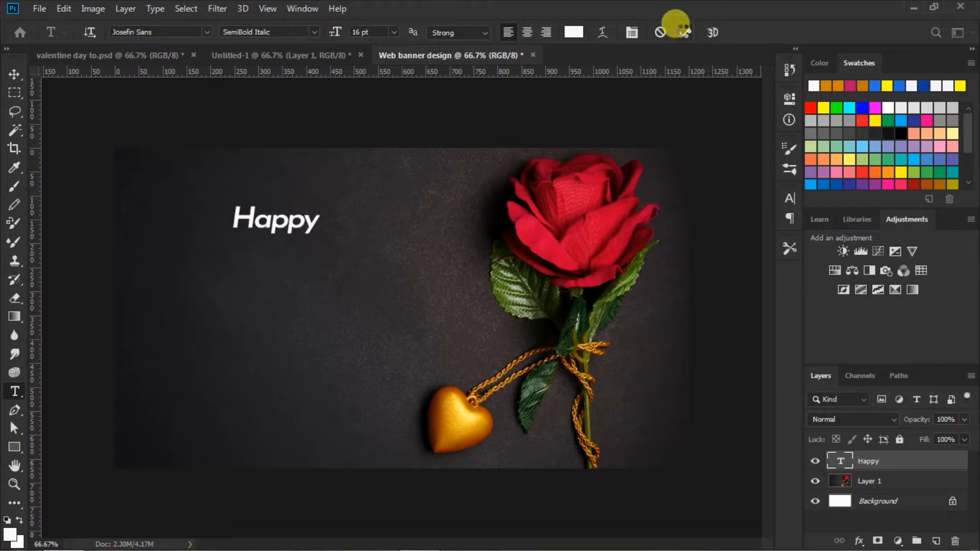
pyautogui.click(15, 74)
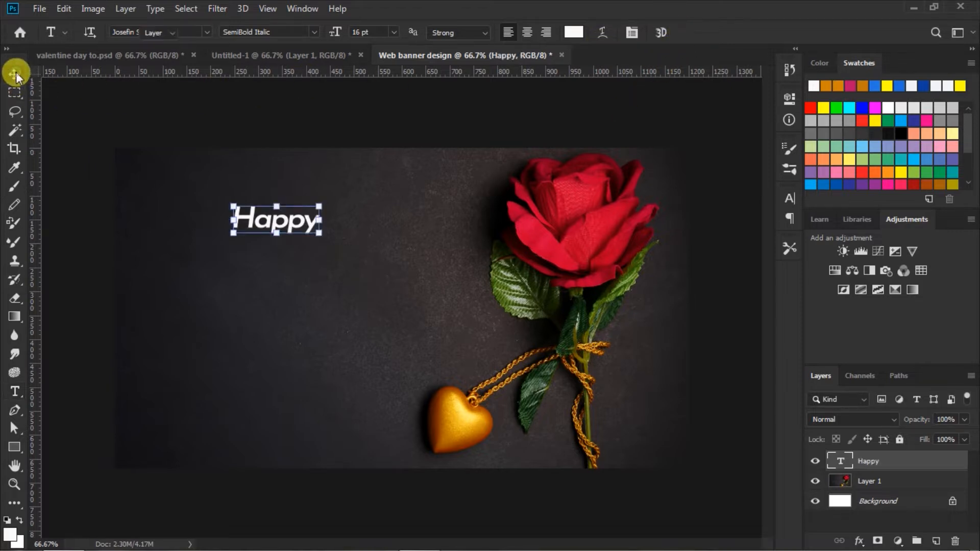
pyautogui.moveTo(289, 224); pyautogui.dragTo(292, 224)
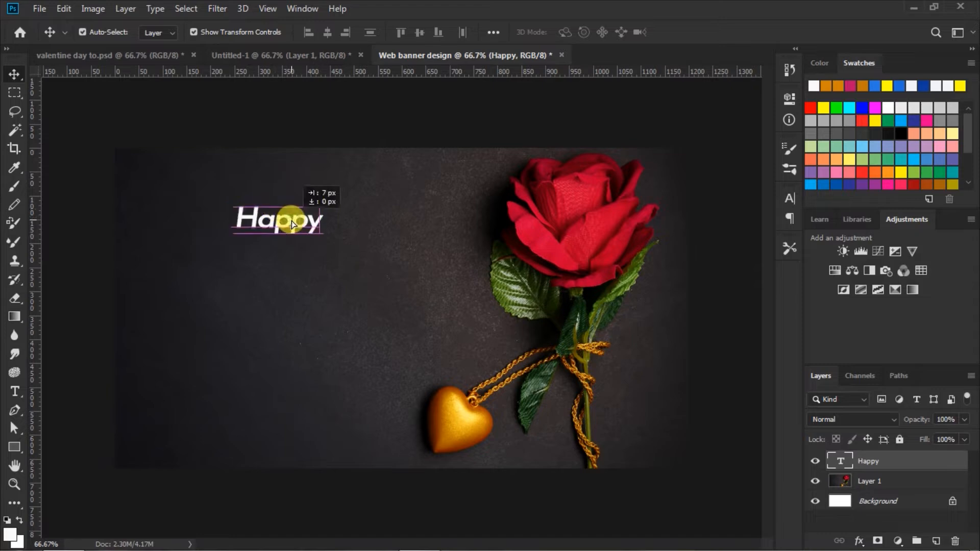
pyautogui.click(369, 116)
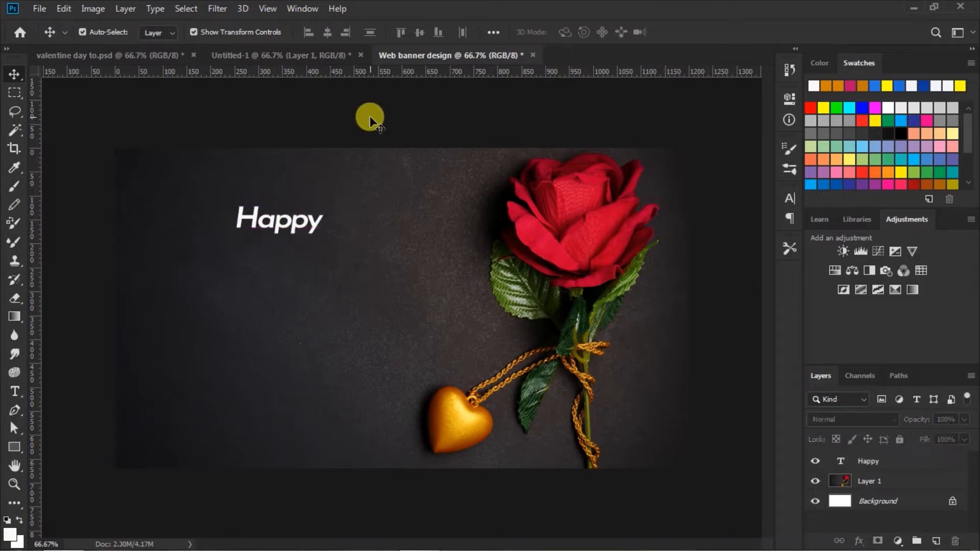
# Set the Type tool to the Bikham Cyr Script font at 30 pt for new text
pyautogui.click(17, 389)
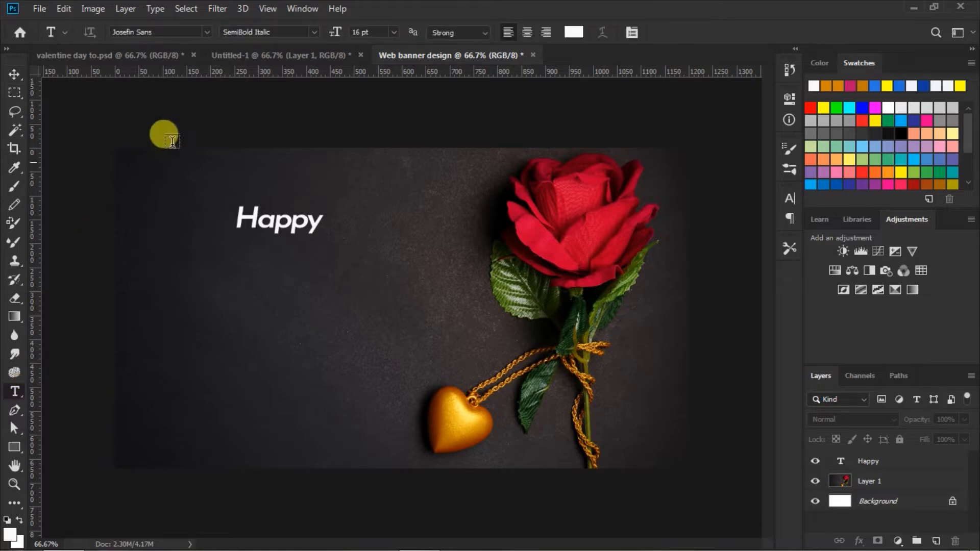
pyautogui.click(207, 32)
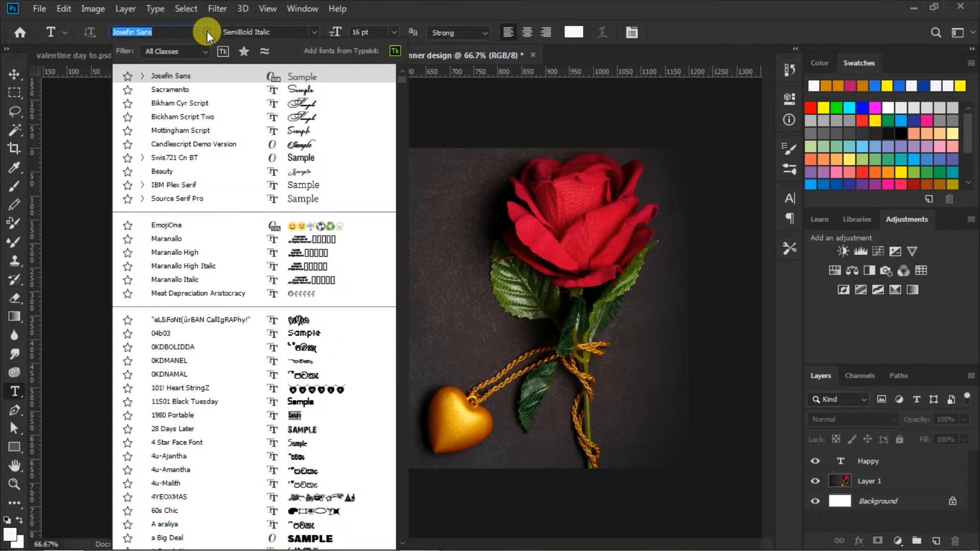
pyautogui.click(303, 105)
pyautogui.click(395, 31)
pyautogui.click(377, 174)
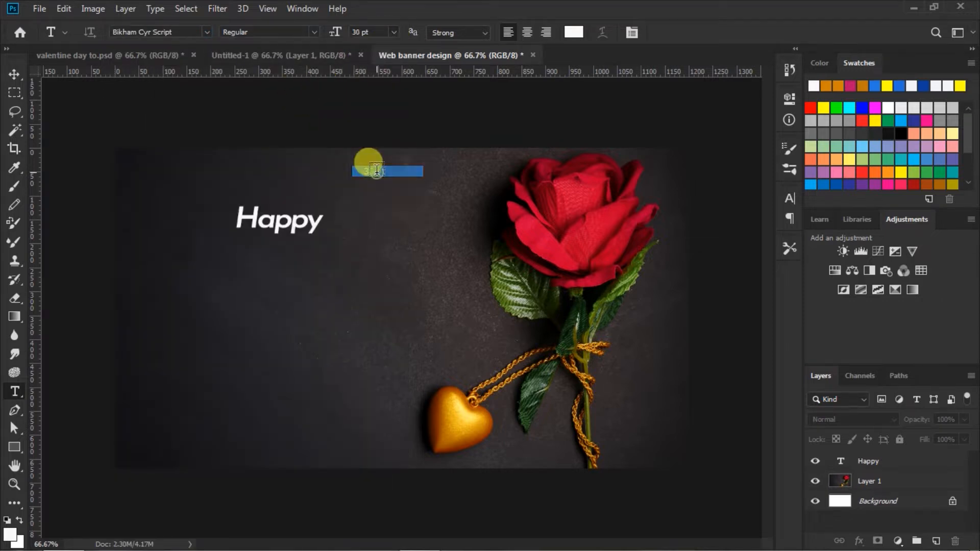
# Set the colour for new text to golden orange, hex db8704
pyautogui.click(574, 32)
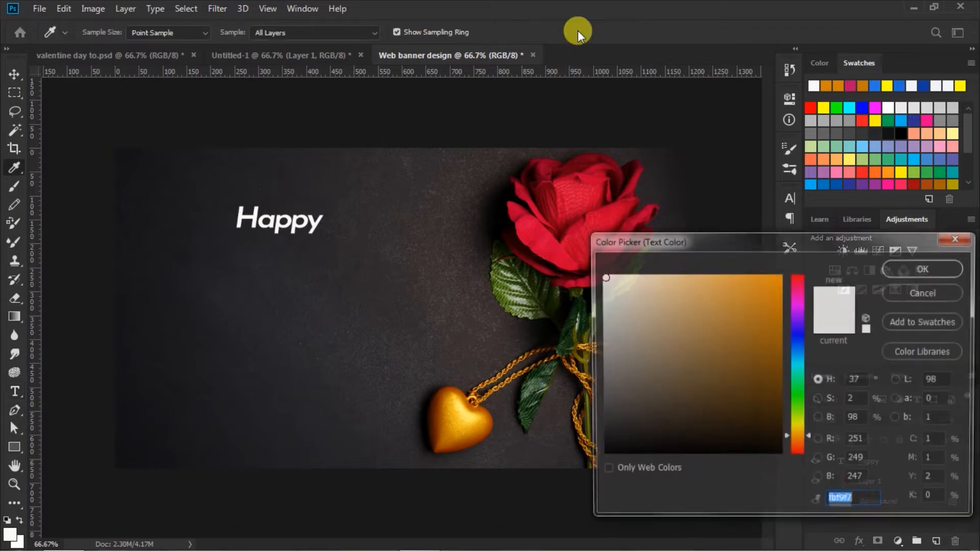
pyautogui.click(837, 85)
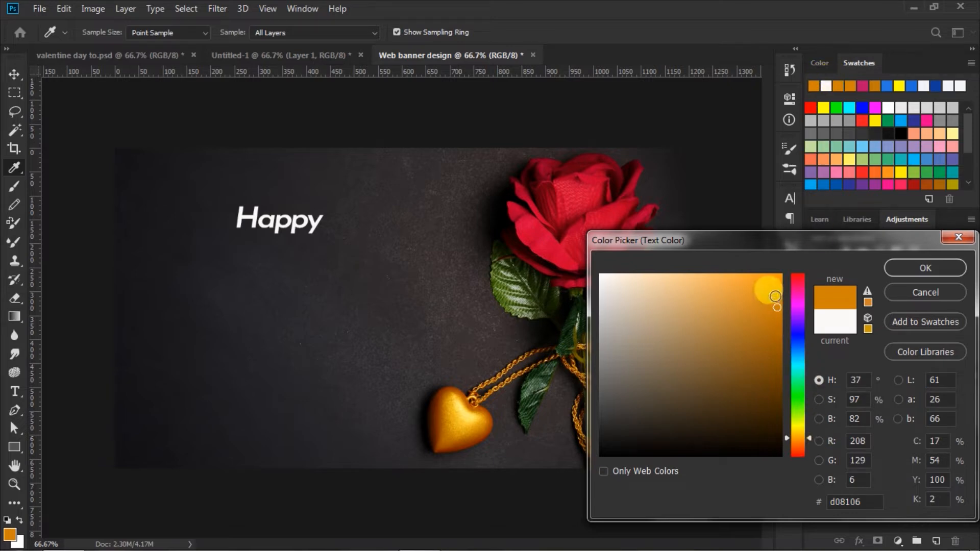
pyautogui.click(778, 300)
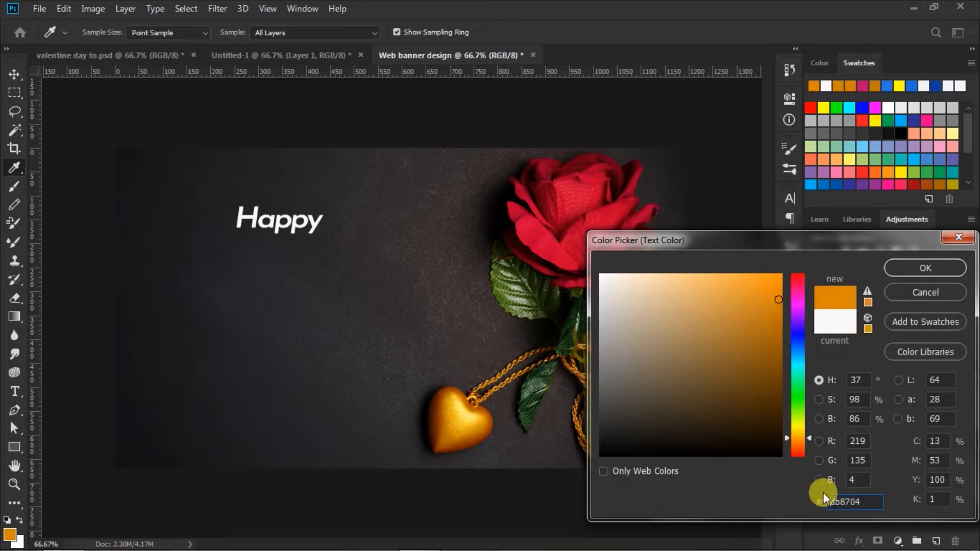
pyautogui.click(876, 503)
pyautogui.doubleClick(876, 503)
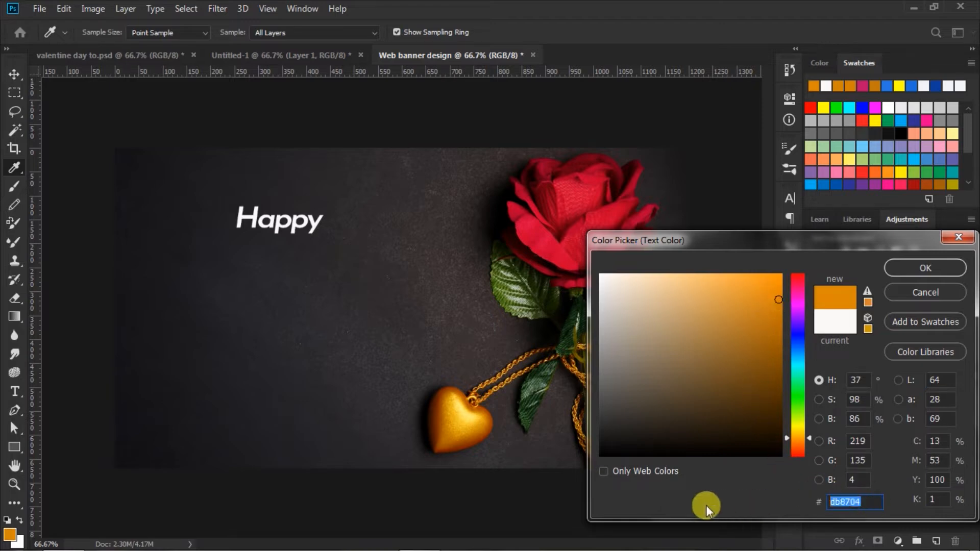
pyautogui.click(920, 268)
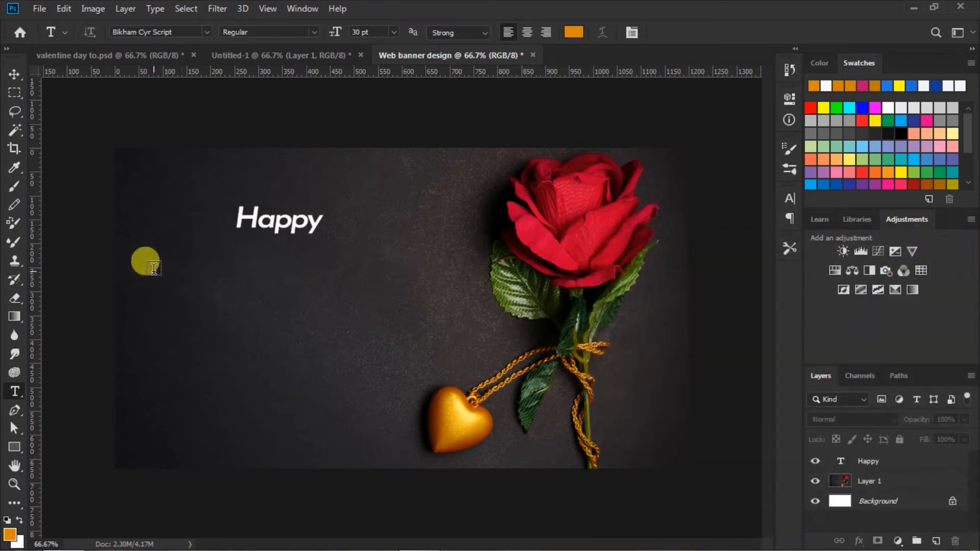
# Add the text "Valentine Day" just below "Happy", starting near the banner's left edge
pyautogui.click(153, 267)
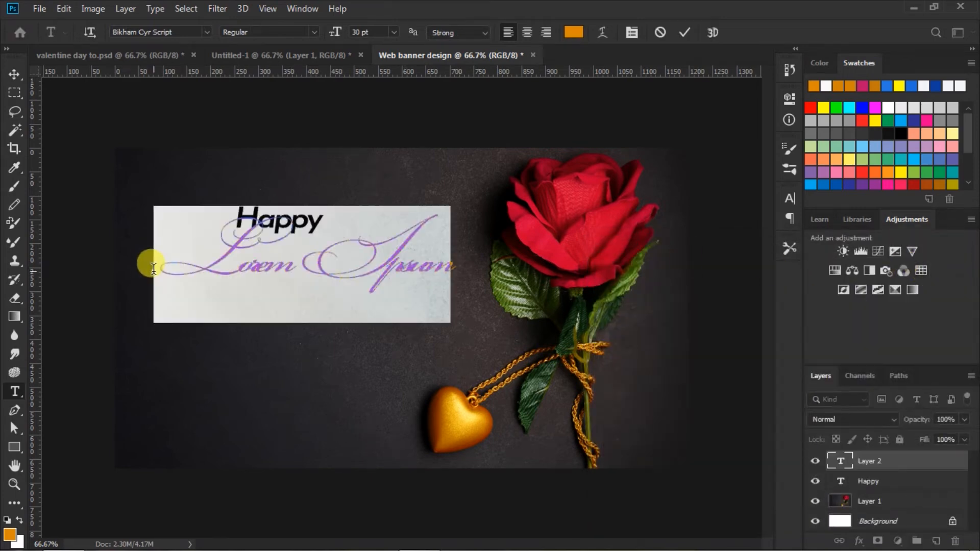
pyautogui.write('Vale')
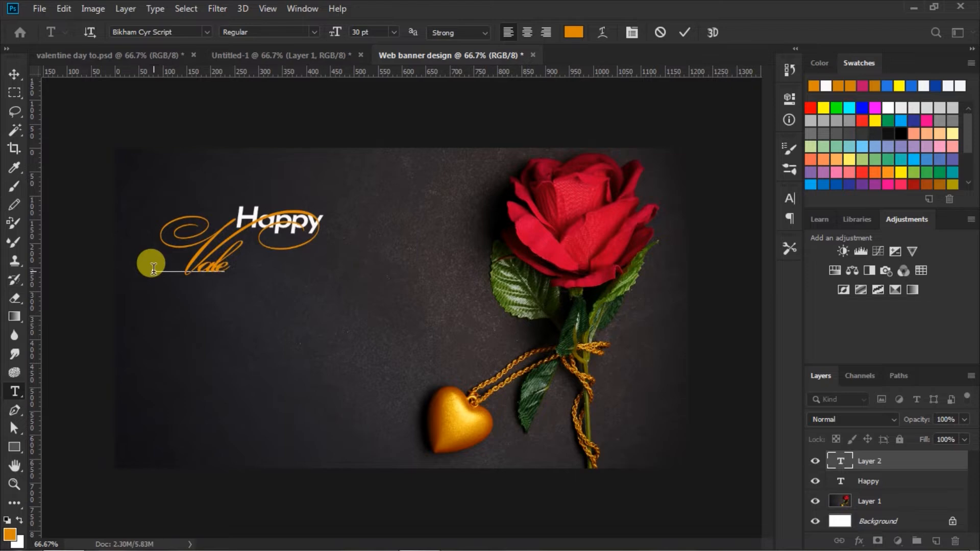
pyautogui.write('ntine')
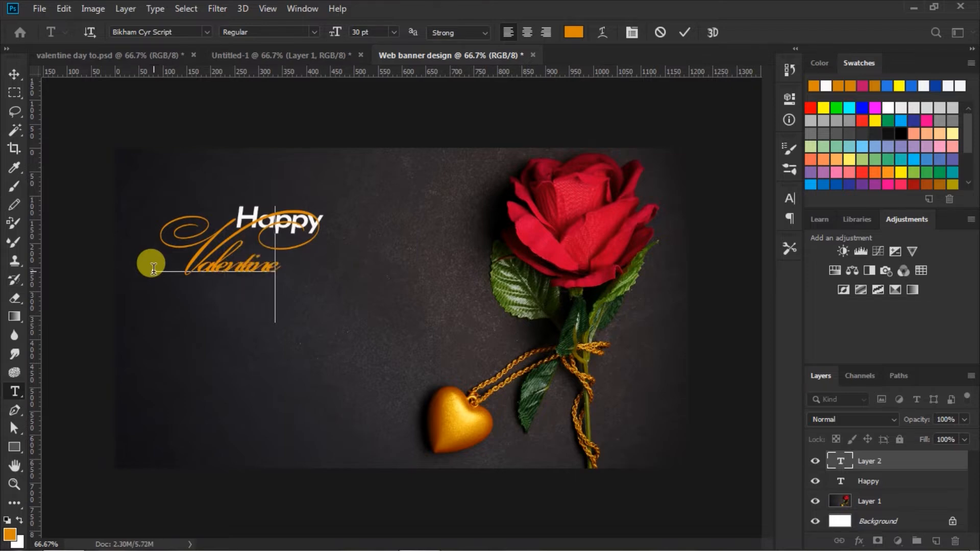
pyautogui.write(' Day')
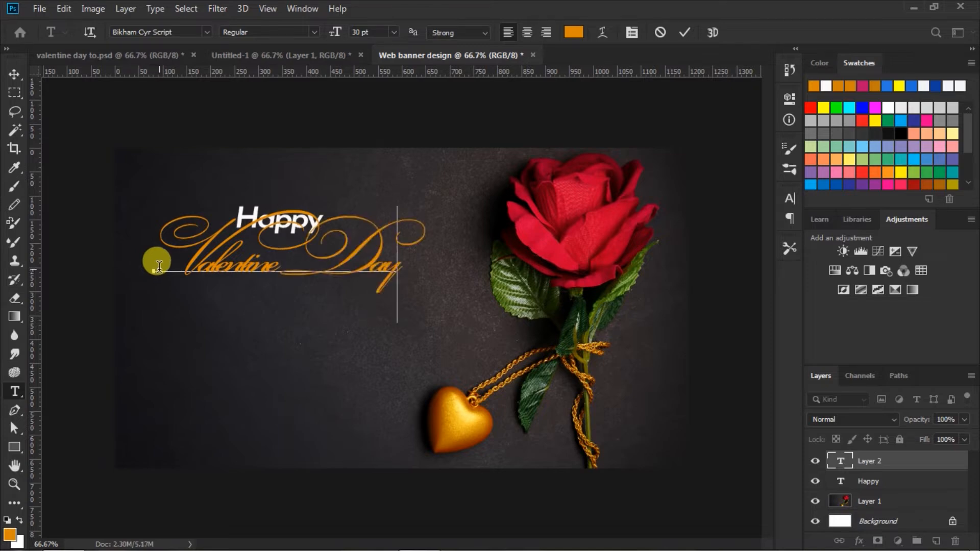
# Set the tracking of the whole "Valentine Day" text to -60 and commit the text
pyautogui.click(155, 255)
pyautogui.moveTo(154, 245); pyautogui.dragTo(578, 270)
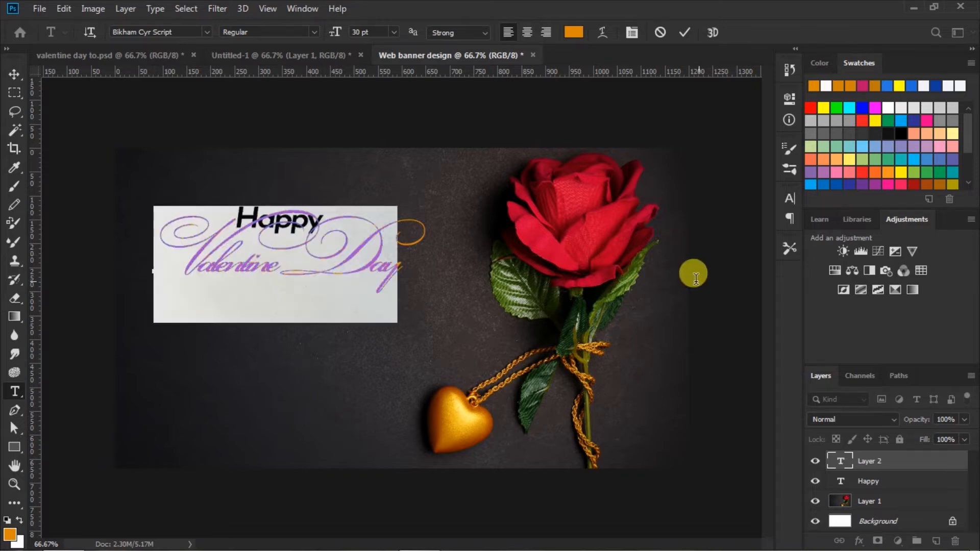
pyautogui.click(791, 199)
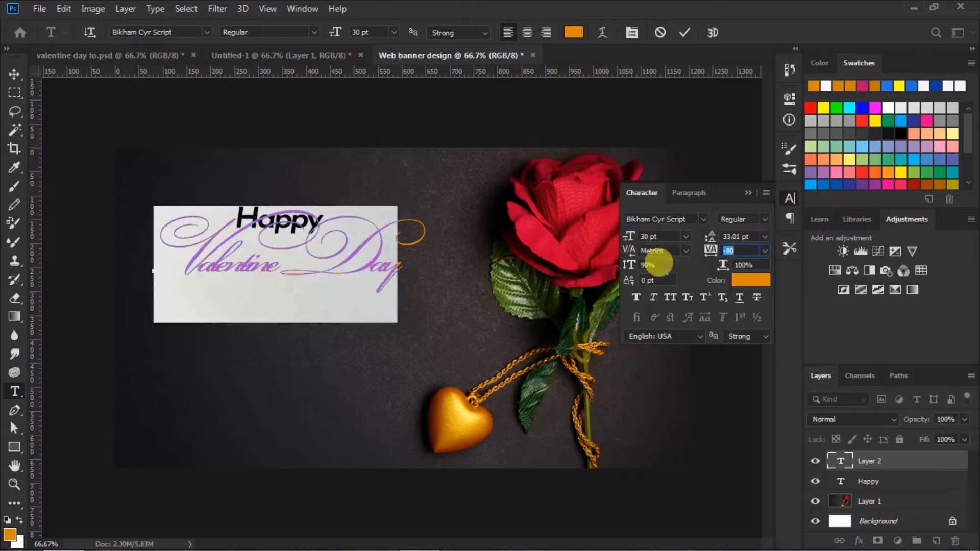
pyautogui.click(711, 251)
pyautogui.moveTo(709, 255); pyautogui.dragTo(712, 255)
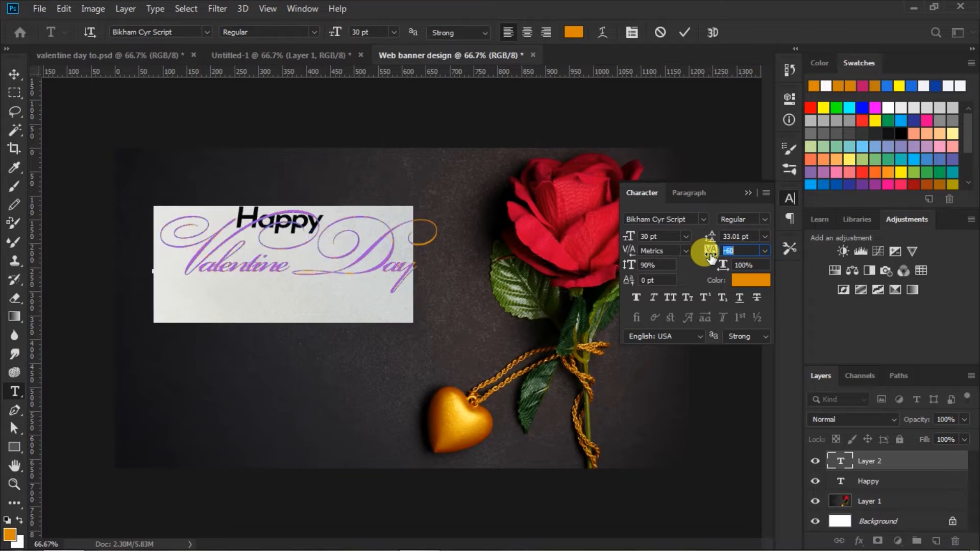
pyautogui.click(685, 31)
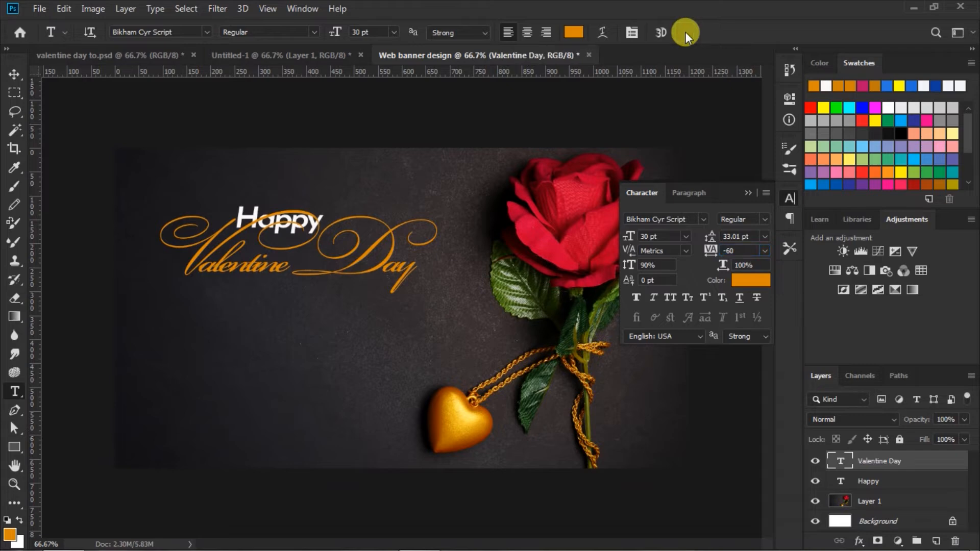
pyautogui.click(747, 192)
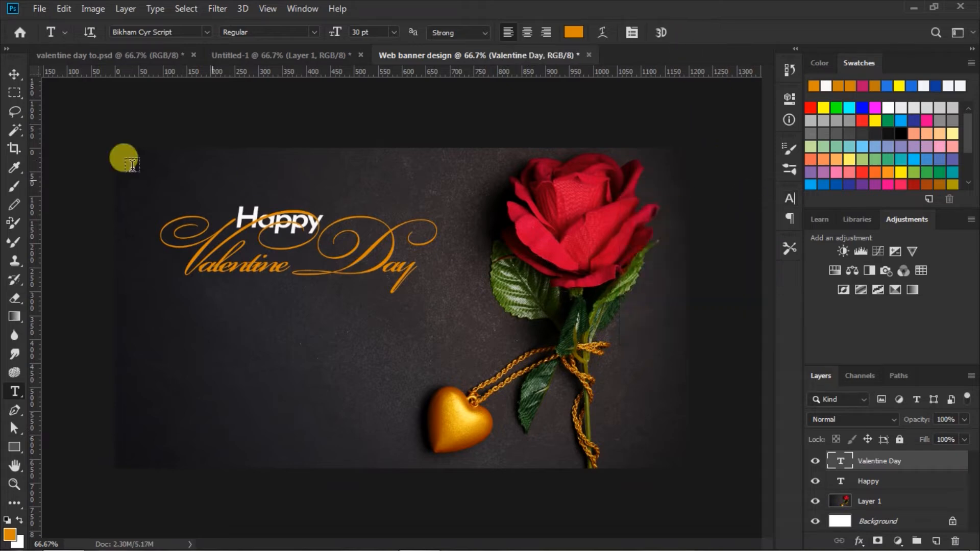
# Move the "Valentine Day" text about 23 px left and 49 px down so it sits directly beneath "Happy"
pyautogui.click(12, 74)
pyautogui.moveTo(254, 269); pyautogui.dragTo(242, 294)
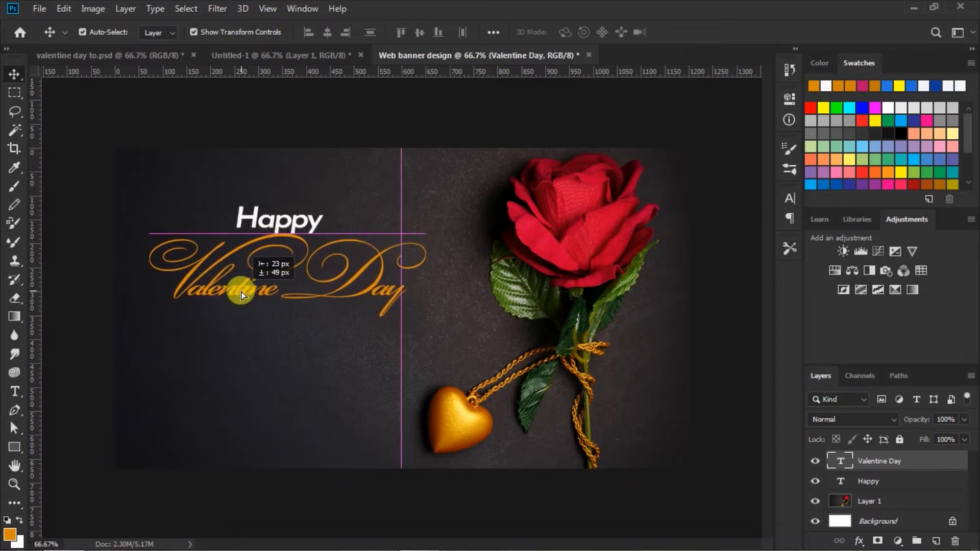
pyautogui.moveTo(242, 293); pyautogui.dragTo(241, 293)
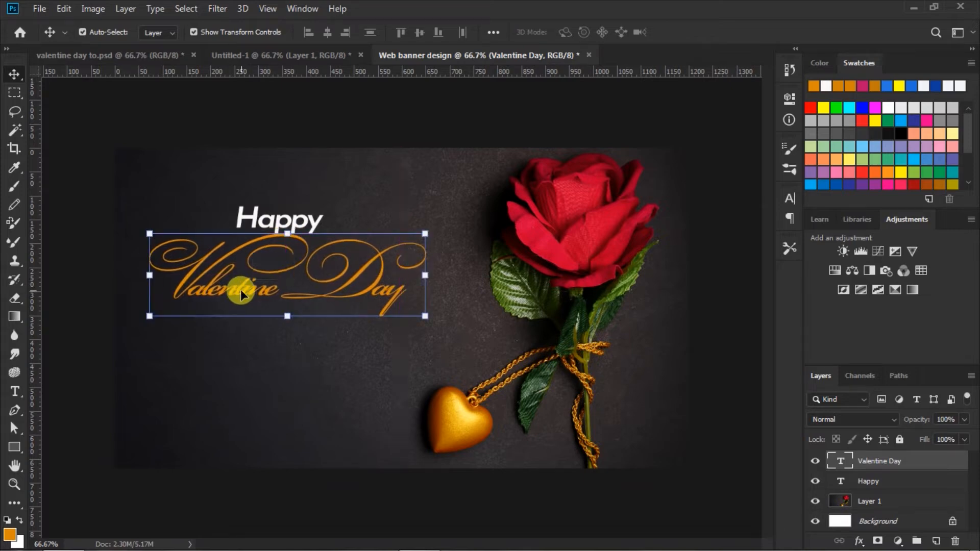
# Duplicate the "Valentine Day" text layer and place the copy straight below the original
pyautogui.press('ctrl')
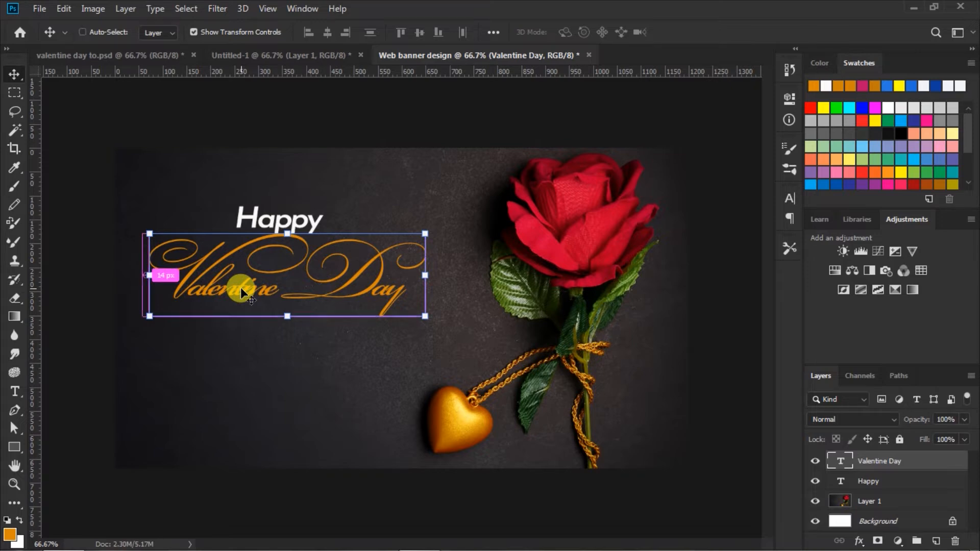
pyautogui.hotkey('ctrl', 'j')
pyautogui.moveTo(251, 286); pyautogui.dragTo(253, 356)
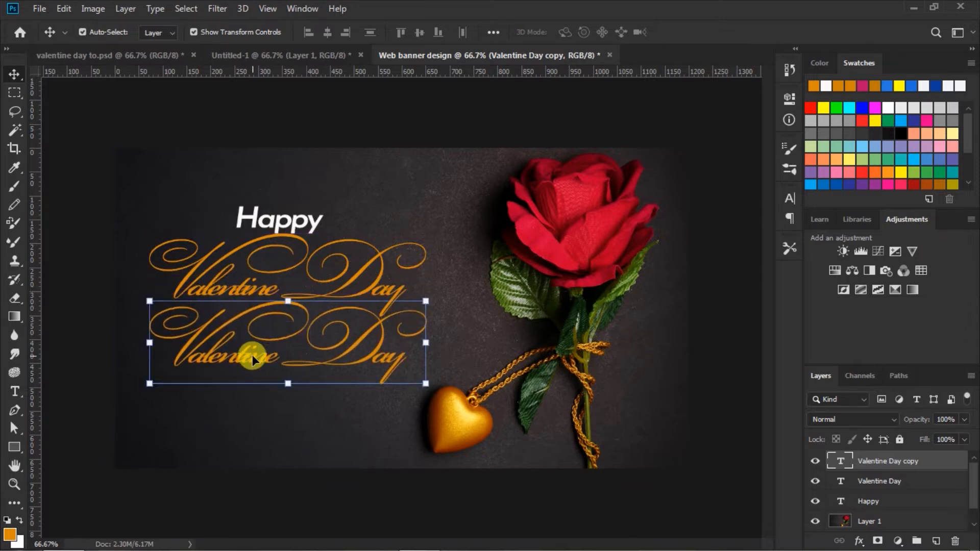
# Reduce the font size of the lower "Valentine Day" copy to 24 pt
pyautogui.click(21, 388)
pyautogui.click(158, 331)
pyautogui.moveTo(159, 330); pyautogui.dragTo(525, 365)
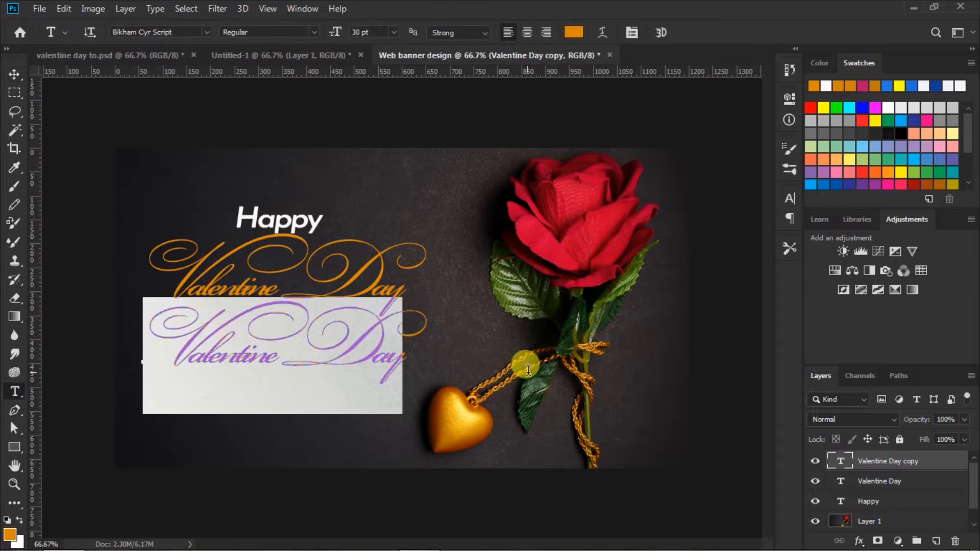
pyautogui.click(390, 31)
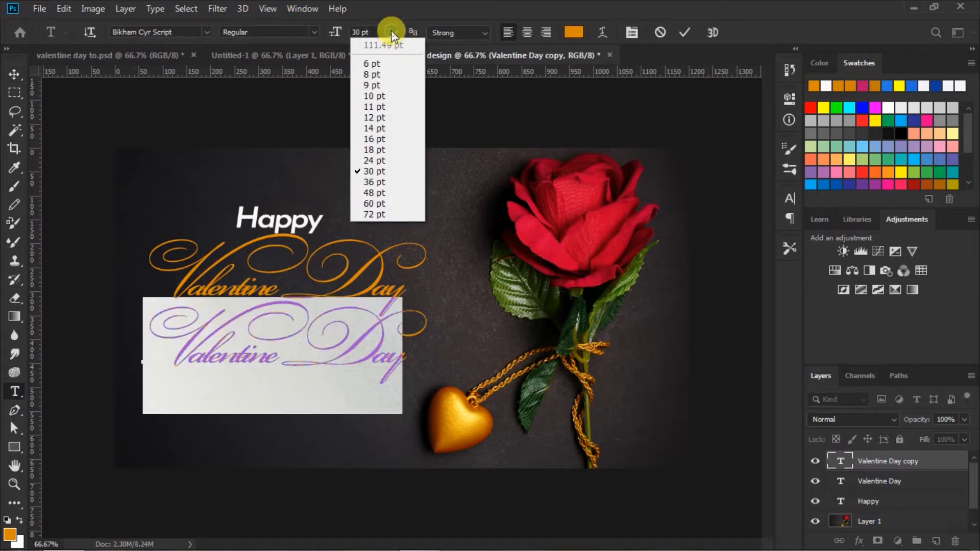
pyautogui.click(375, 159)
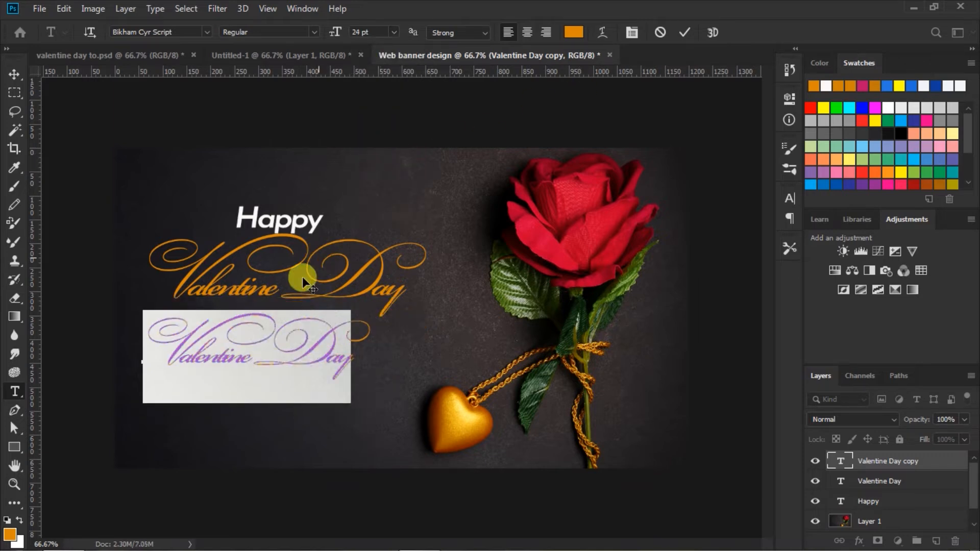
# Replace the text of the lower copy with "My Love" and commit it
pyautogui.click(156, 342)
pyautogui.moveTo(156, 342); pyautogui.dragTo(536, 342)
pyautogui.hotkey('ctrl', 'capslock')
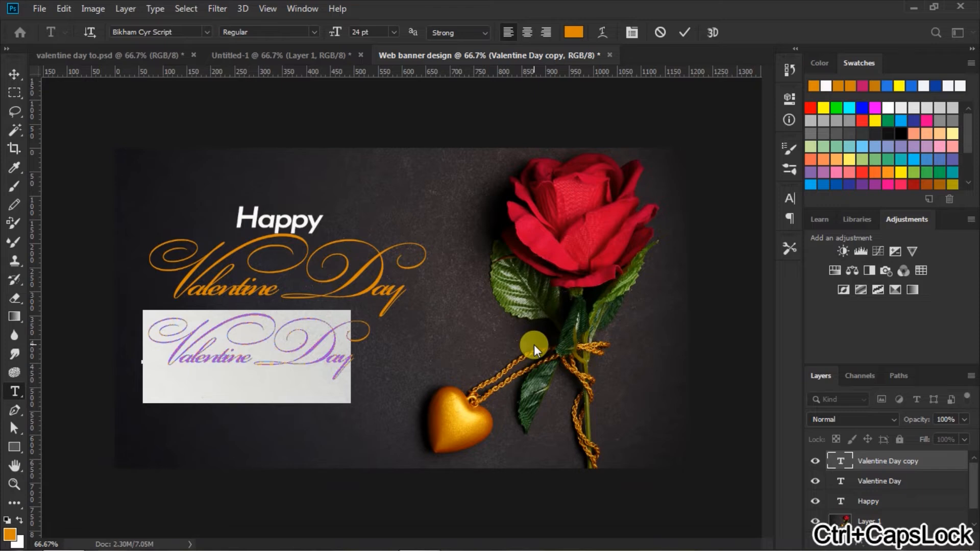
pyautogui.write('M')
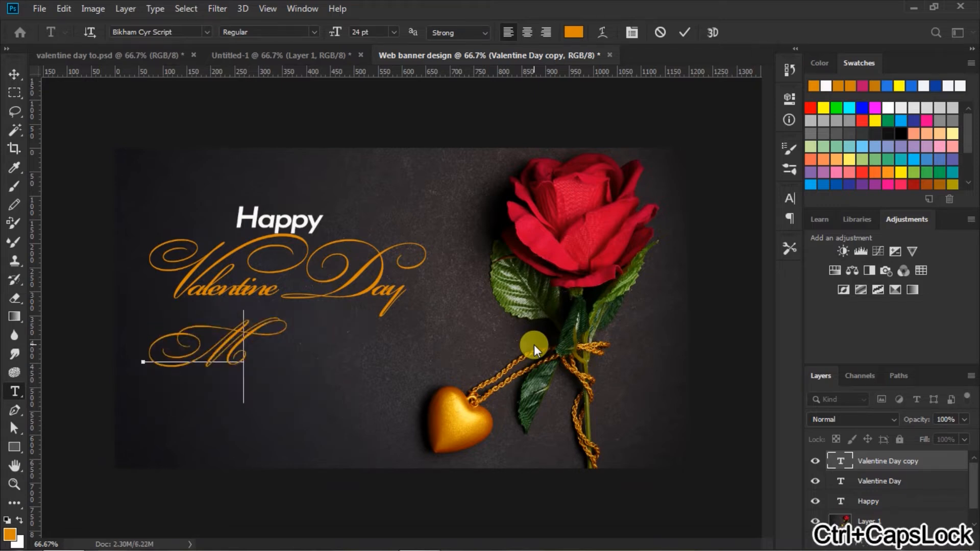
pyautogui.write('y')
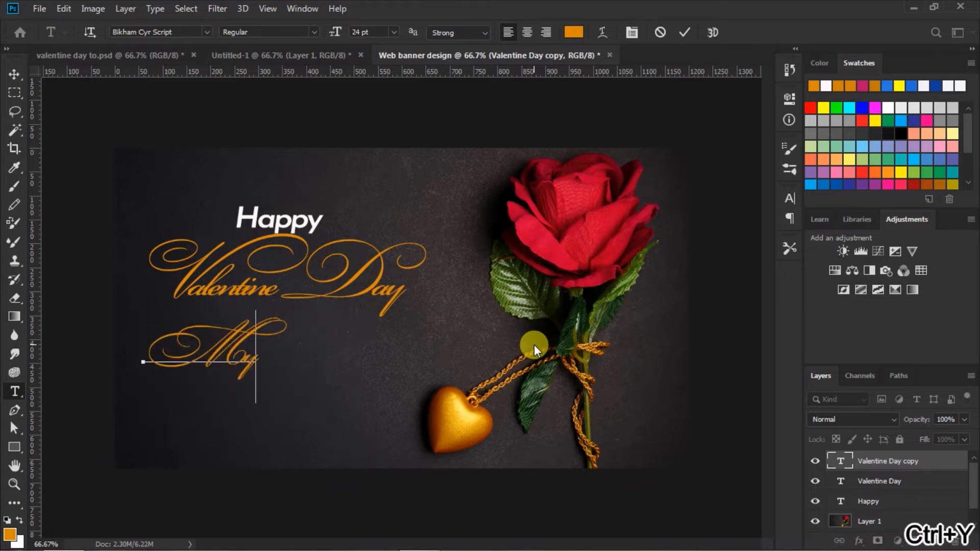
pyautogui.write(' L')
pyautogui.hotkey('ctrl', 'capslock')
pyautogui.write('ove')
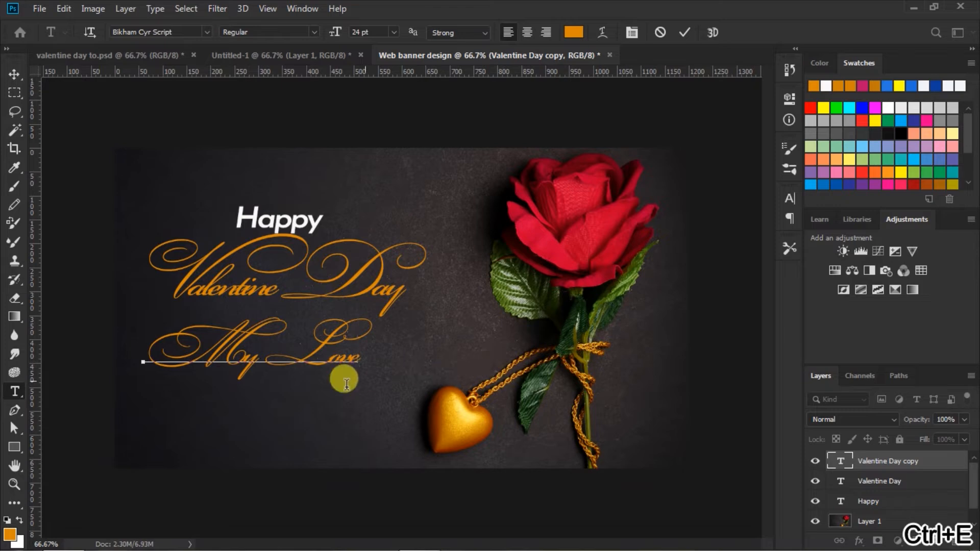
pyautogui.click(682, 32)
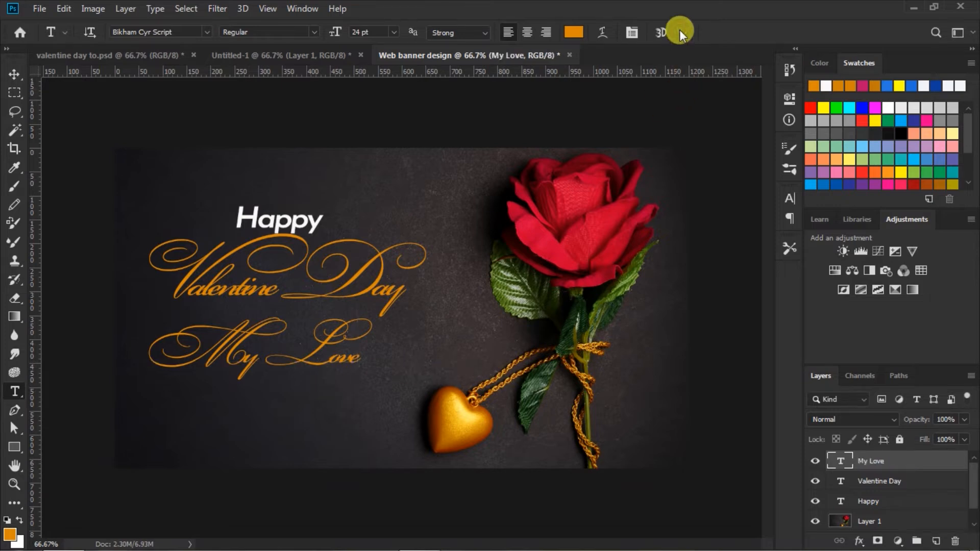
# Move "My Love" up close beneath "Valentine Day" and shift it right to roughly centre it under that line
pyautogui.click(11, 76)
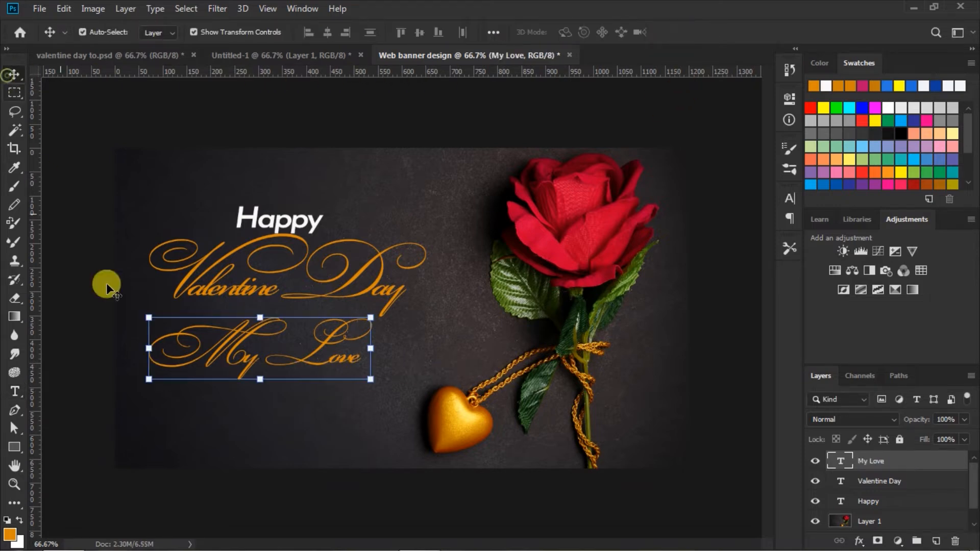
pyautogui.moveTo(244, 360)
pyautogui.mouseDown()
pyautogui.moveTo(255, 357)
pyautogui.moveTo(246, 346)
pyautogui.mouseUp()
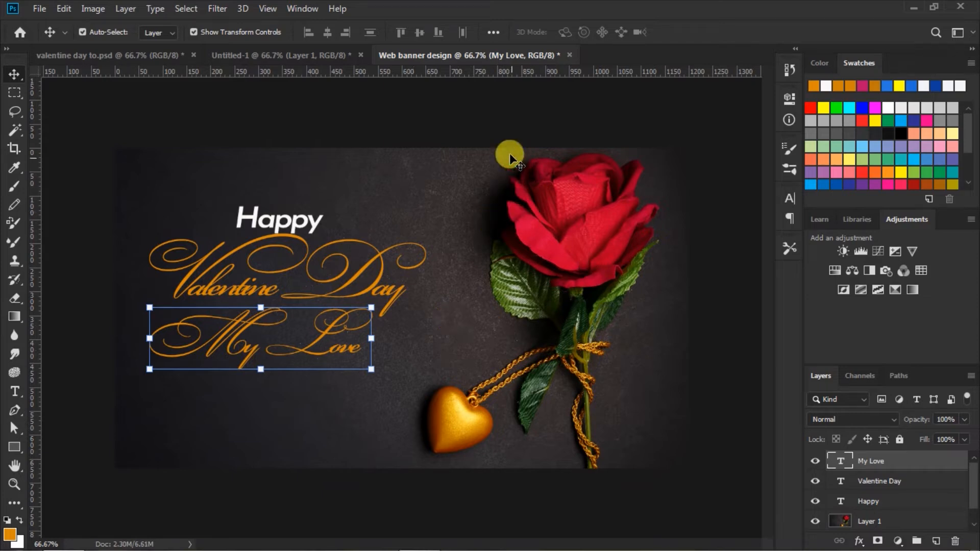
pyautogui.moveTo(234, 327); pyautogui.dragTo(257, 332)
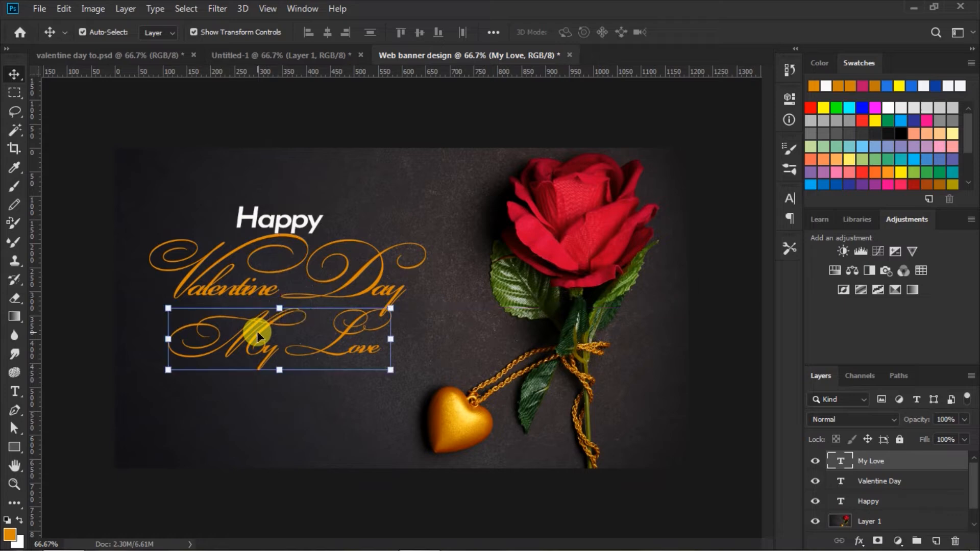
pyautogui.click(675, 123)
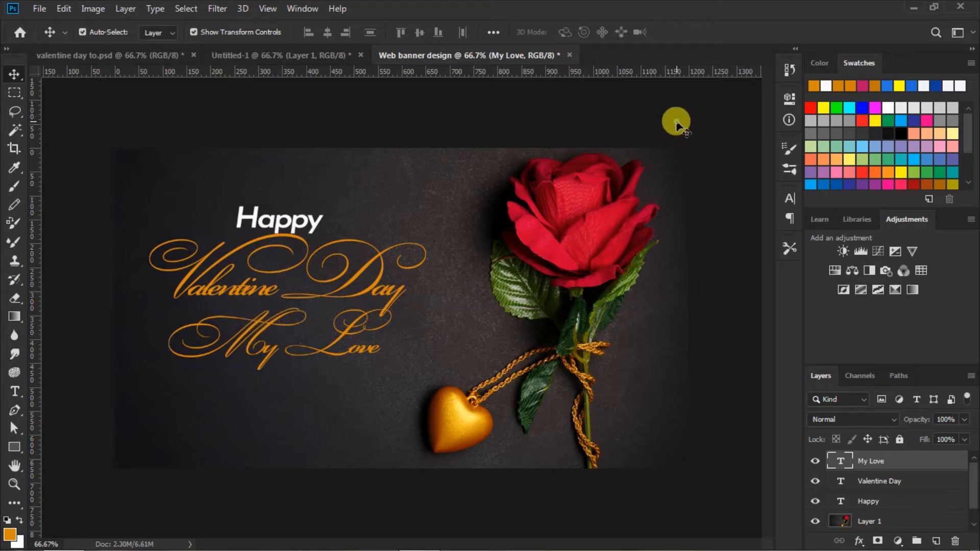
# Move the "Happy", "Valentine Day" and "My Love" layers together upward and slightly to the right
pyautogui.click(868, 501)
pyautogui.keyDown('shift'); pyautogui.click(873, 462); pyautogui.keyUp('shift')
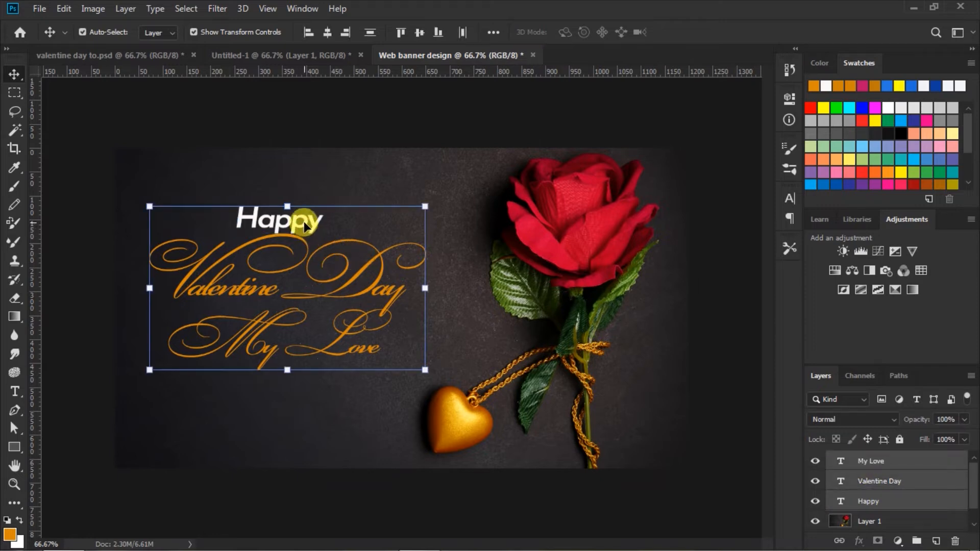
pyautogui.moveTo(304, 225); pyautogui.dragTo(305, 207)
pyautogui.click(483, 119)
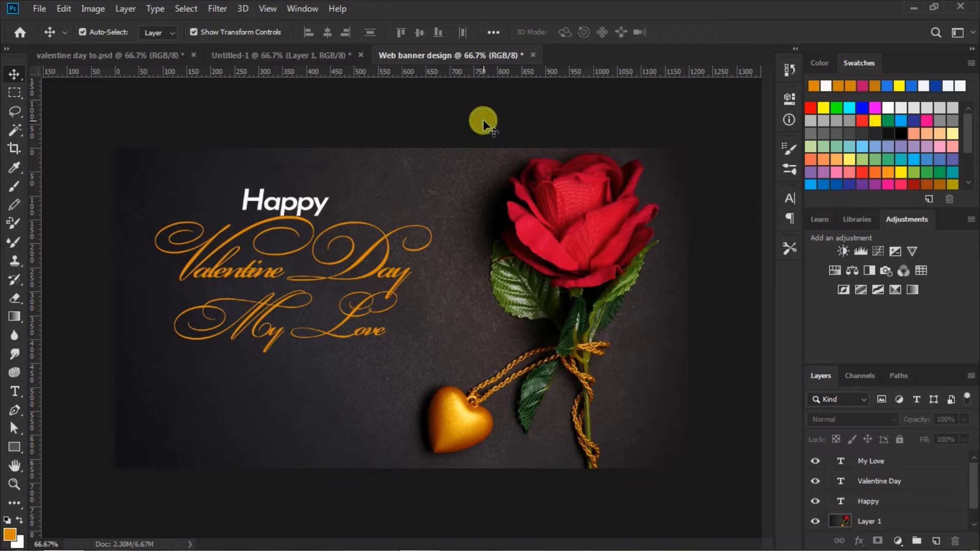
# Set the Type tool to the Sacramento font for new text
pyautogui.click(15, 392)
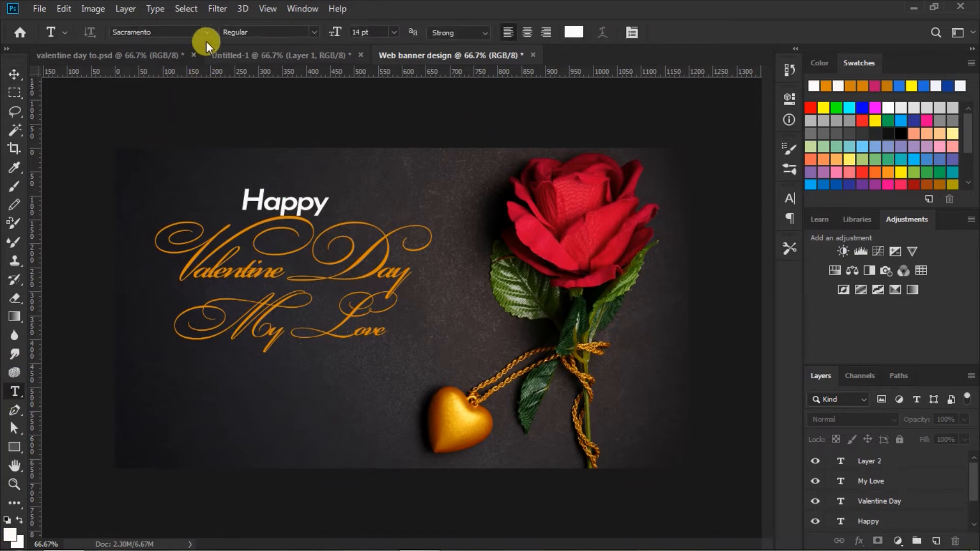
pyautogui.click(206, 31)
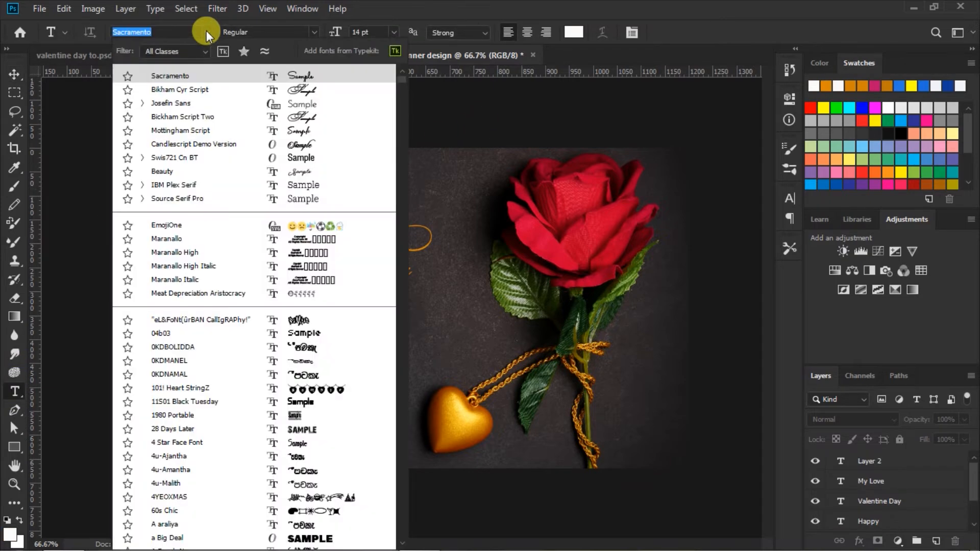
pyautogui.click(304, 77)
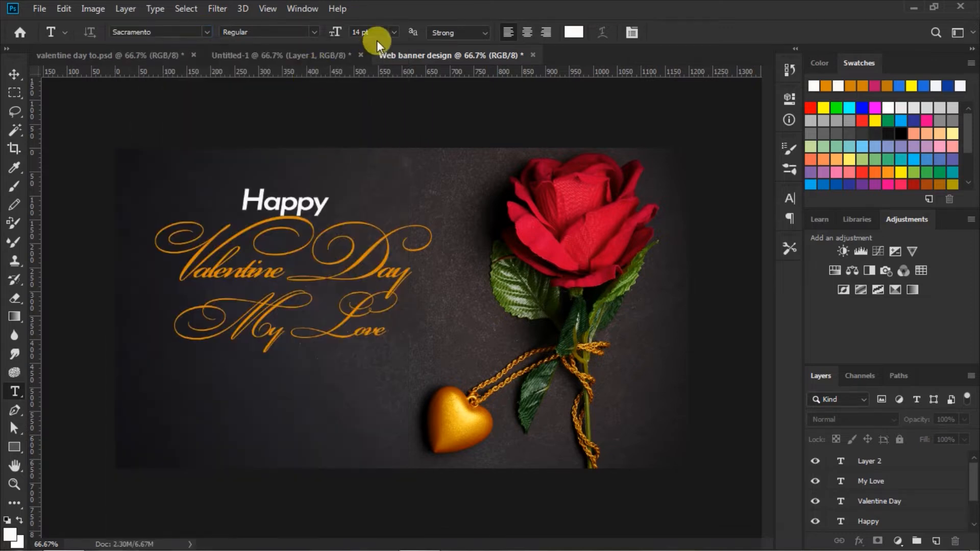
# Add a white 14 pt text layer below "My Love" with the first line "One day a year just isn't"
pyautogui.click(391, 32)
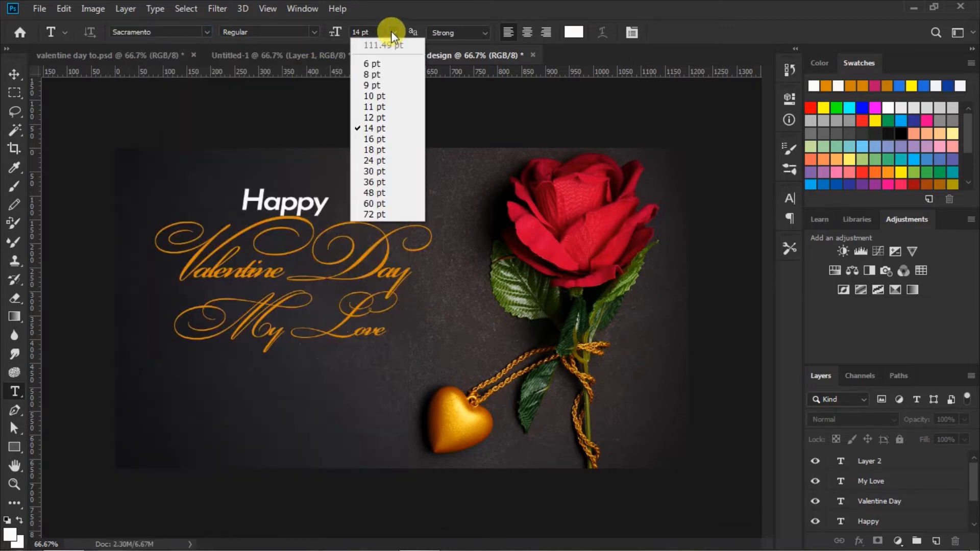
pyautogui.click(377, 127)
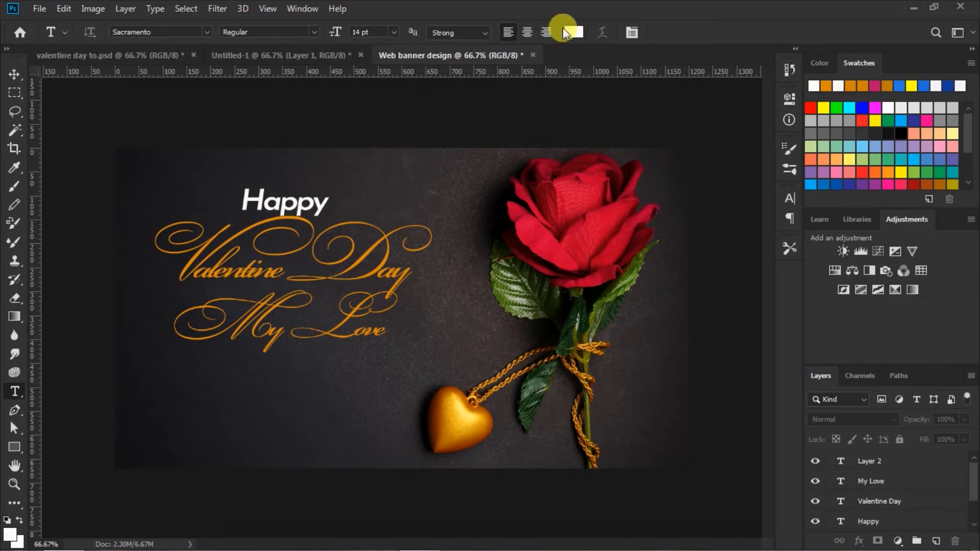
pyautogui.click(169, 380)
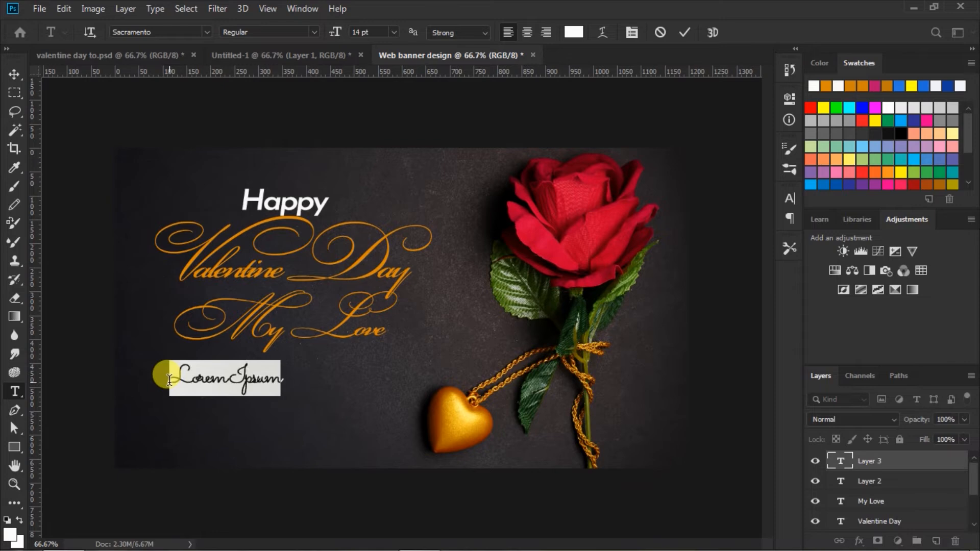
pyautogui.hotkey('ctrl', 'capslock')
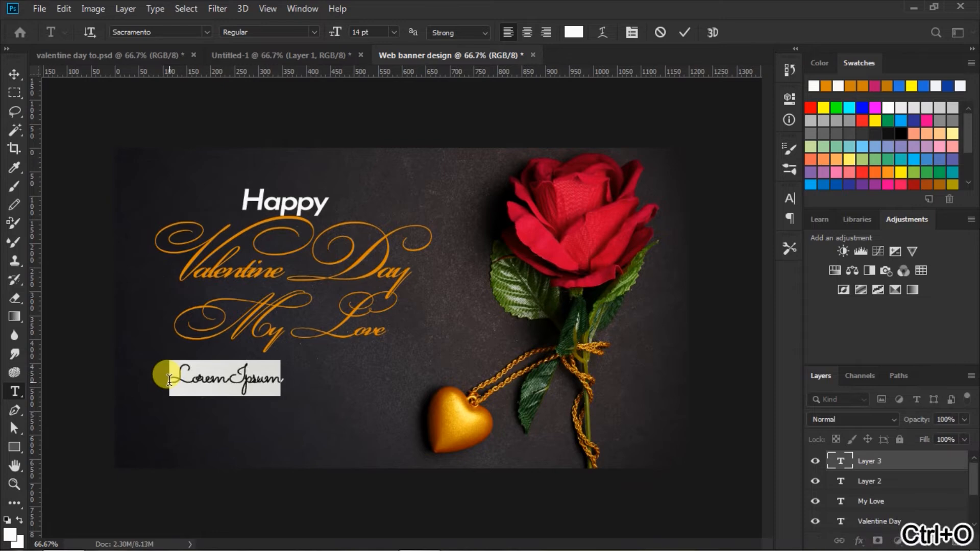
pyautogui.write('Gne')
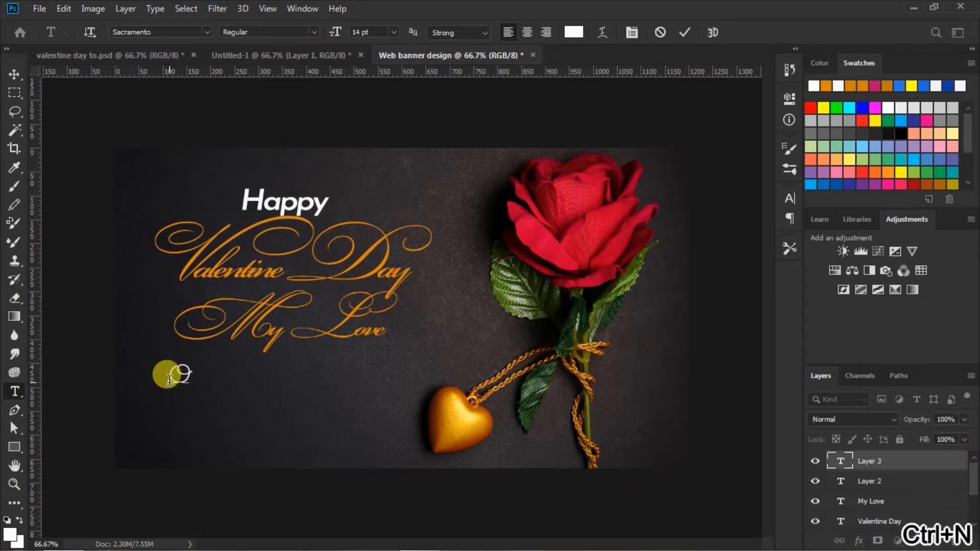
pyautogui.hotkey('ctrl', 'space')
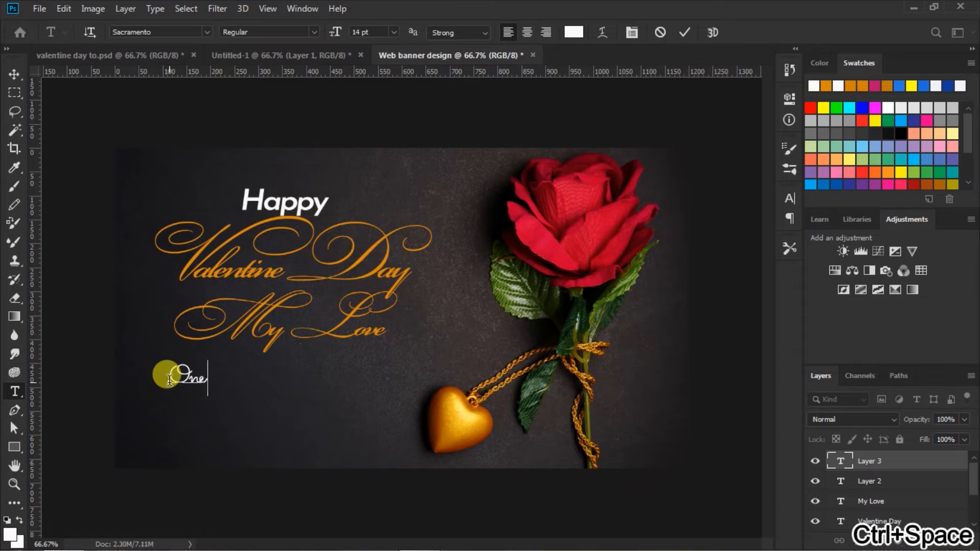
pyautogui.write('d')
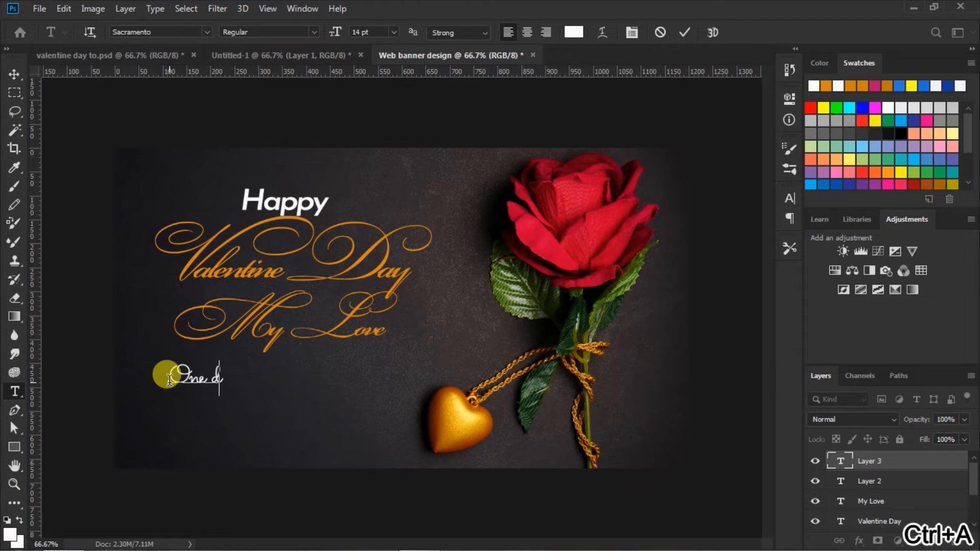
pyautogui.write('ay ')
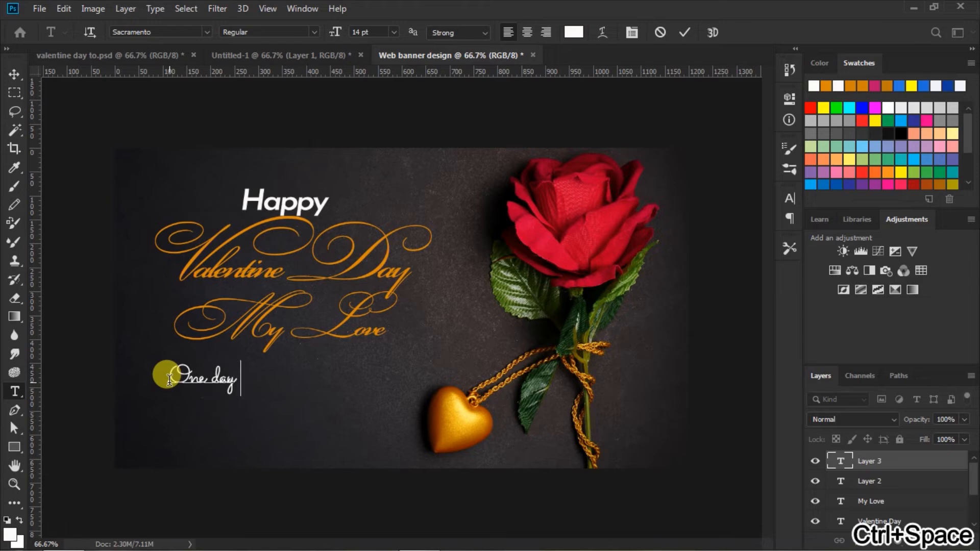
pyautogui.write('a  yer just')
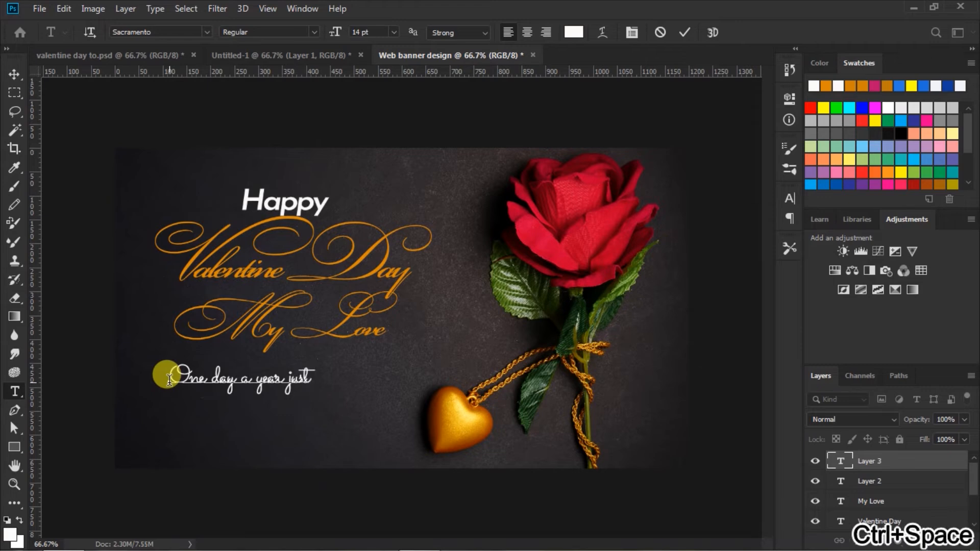
pyautogui.write('isn')
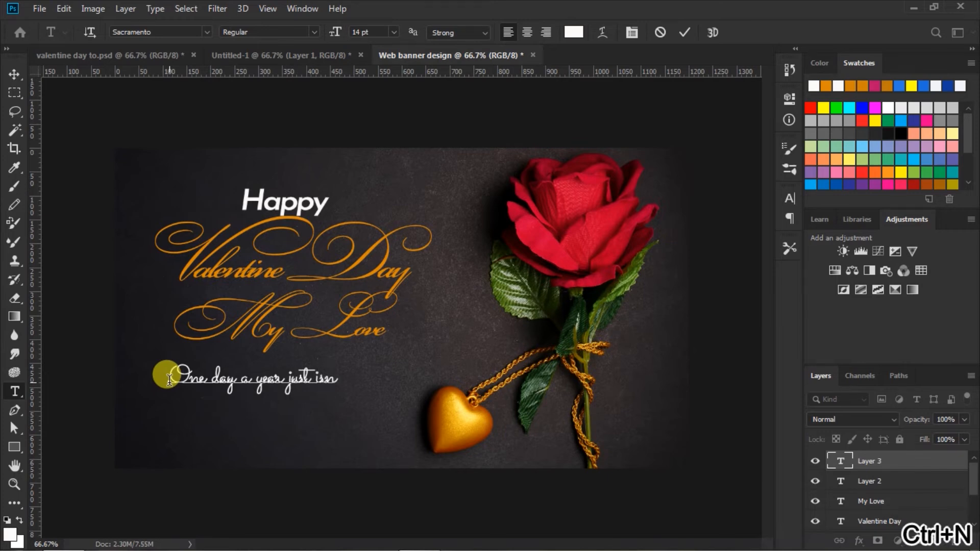
pyautogui.write("'t")
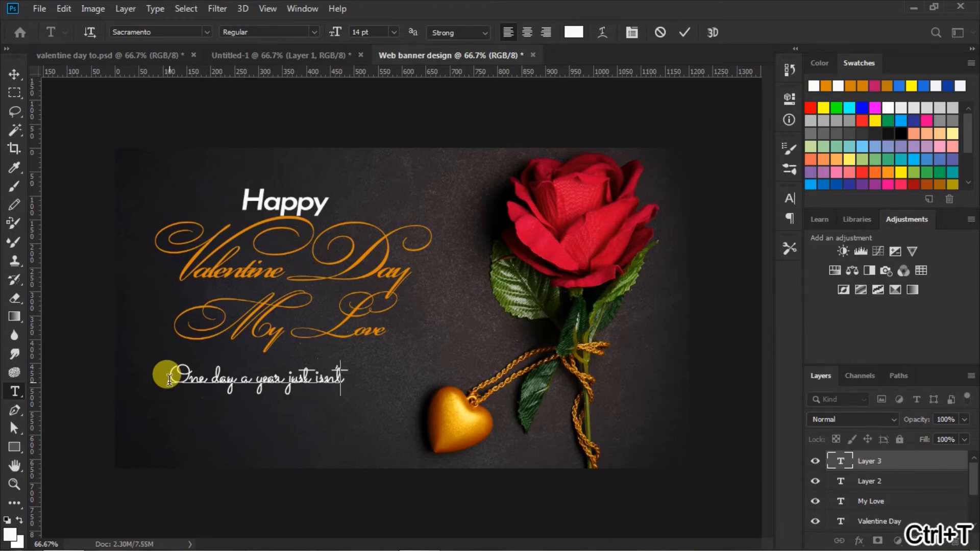
# Add a second line reading "enoungh to show you how special" to the new text
pyautogui.press('Return')
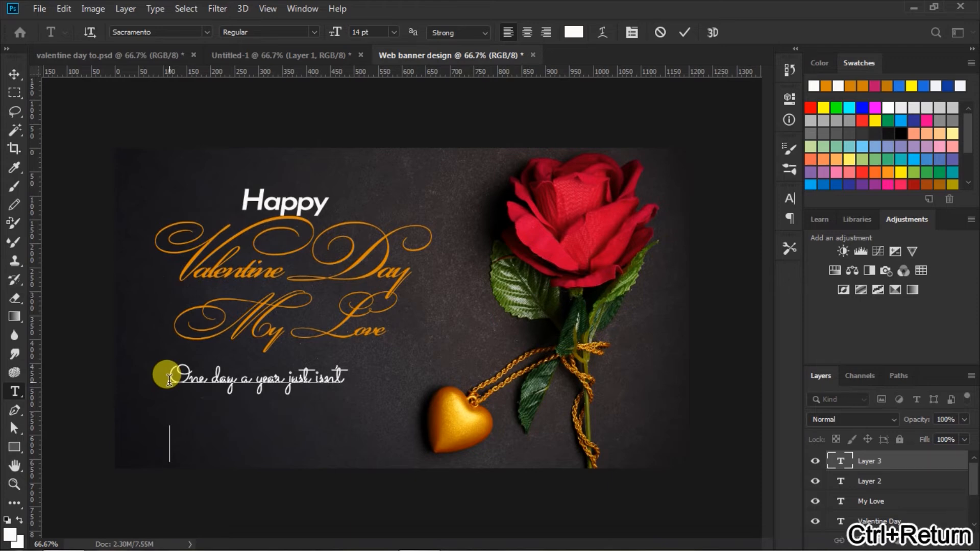
pyautogui.write('en')
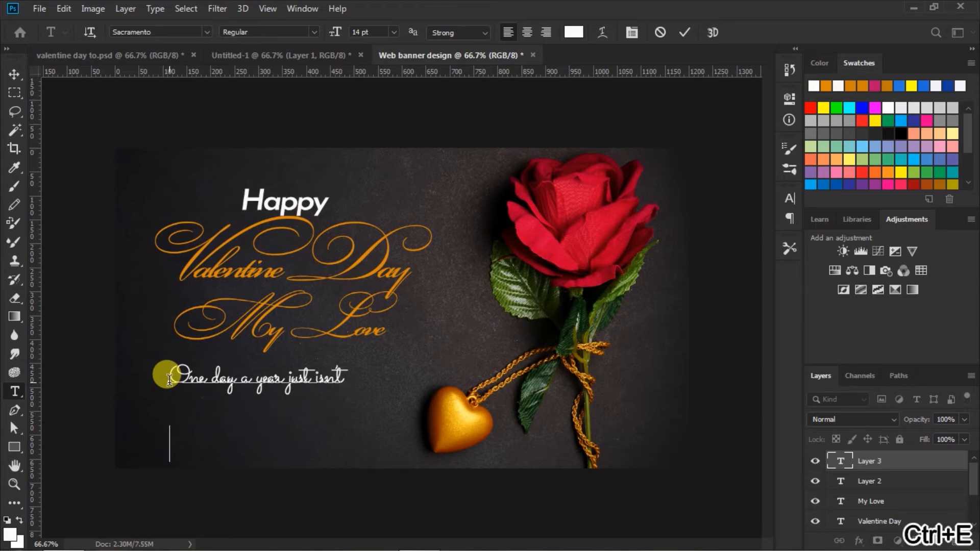
pyautogui.write('oun')
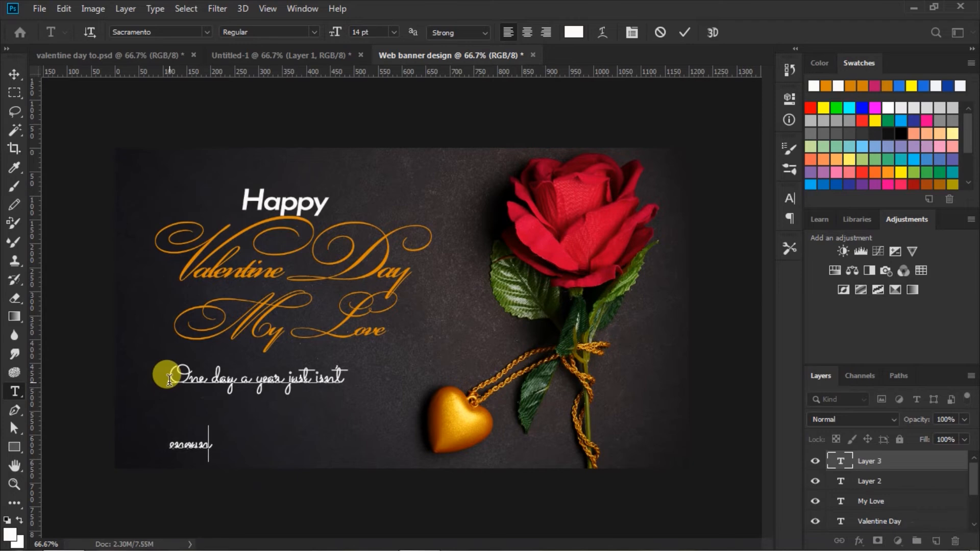
pyautogui.press('BackSpace')
pyautogui.write('gh')
pyautogui.hotkey('ctrl', 'space')
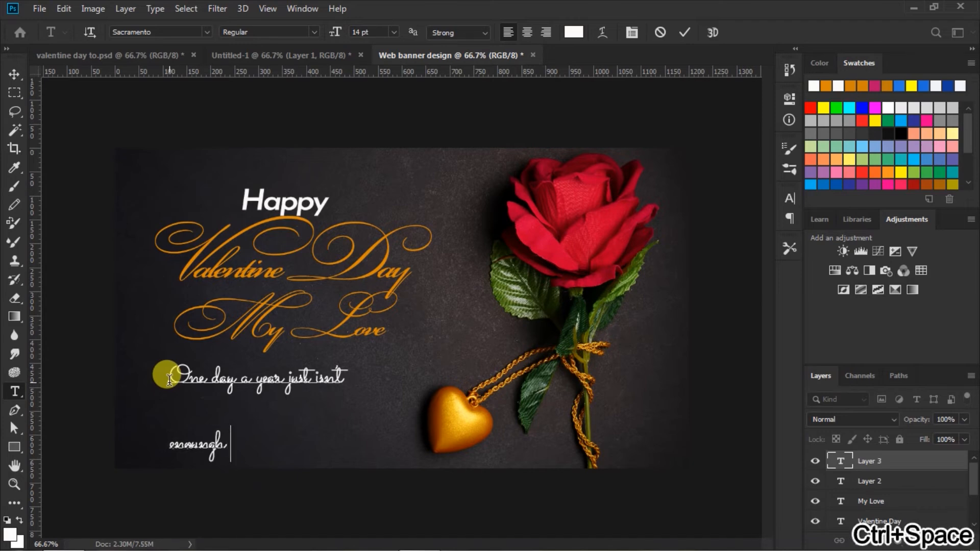
pyautogui.write('to')
pyautogui.write(' sha')
pyautogui.write('w')
pyautogui.write(' you')
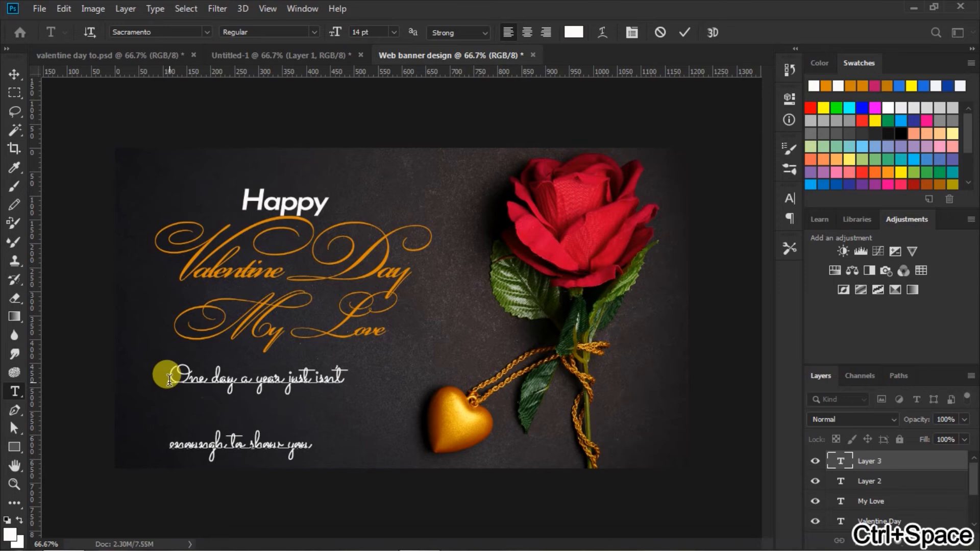
pyautogui.write(' how s')
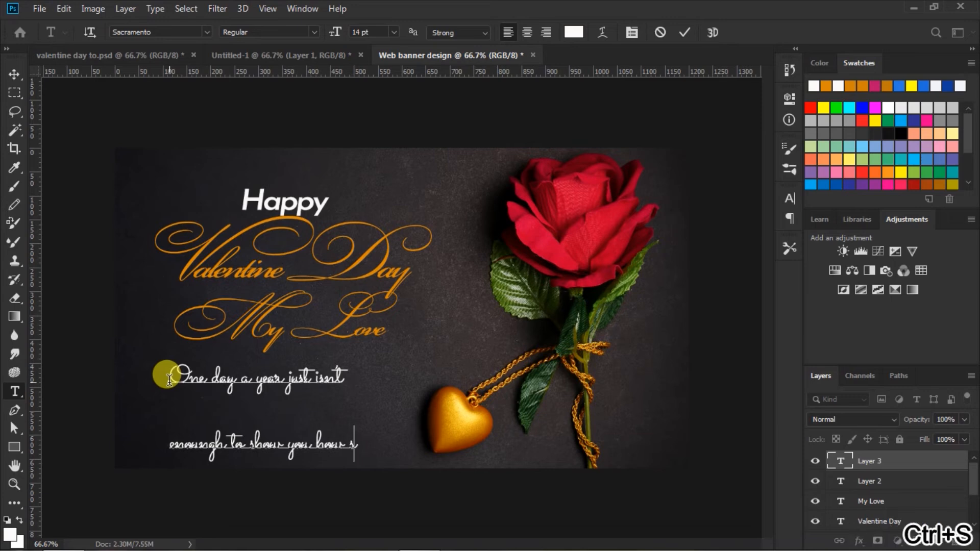
pyautogui.write('pecial')
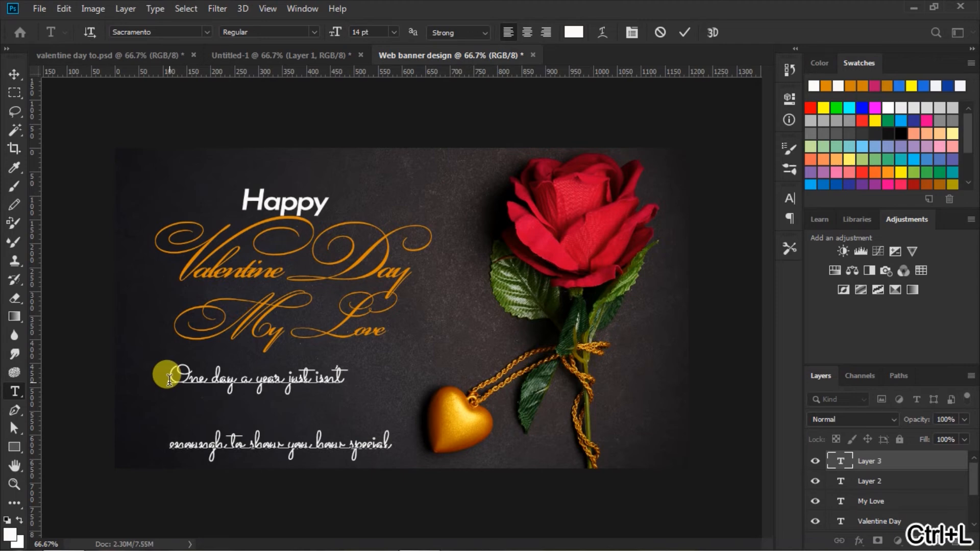
# Add a third line reading "you are to me." to the message text
pyautogui.hotkey('ctrl', 'Return')
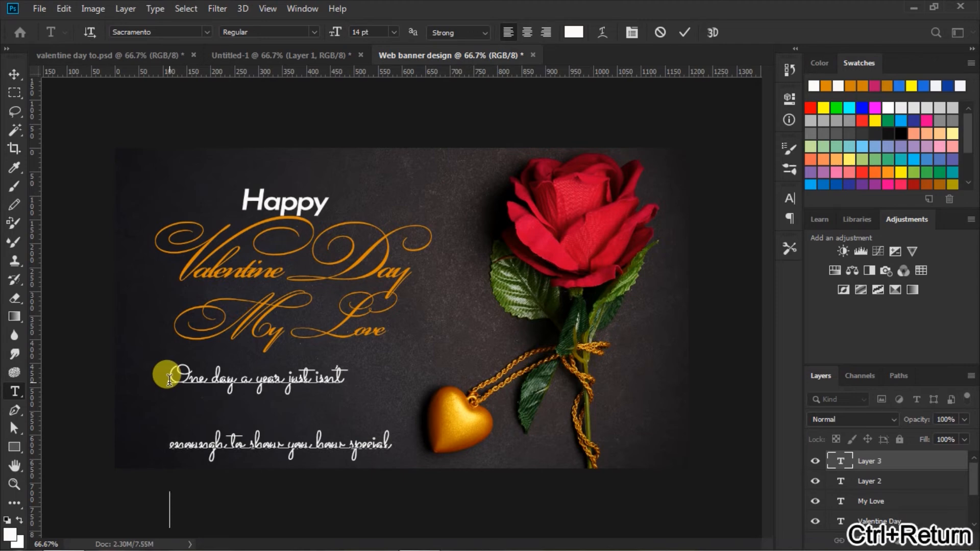
pyautogui.hotkey('ctrl', 'o')
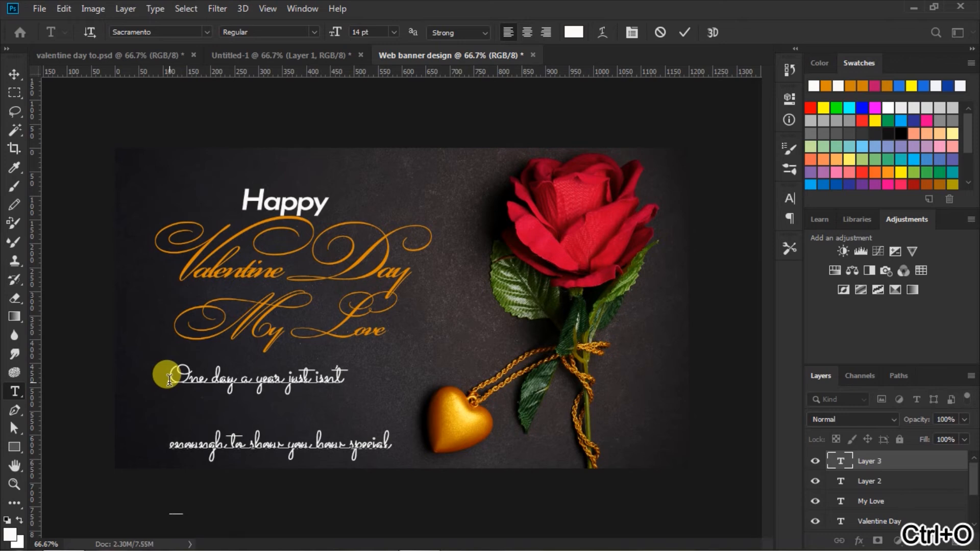
pyautogui.hotkey('ctrl', 'u')
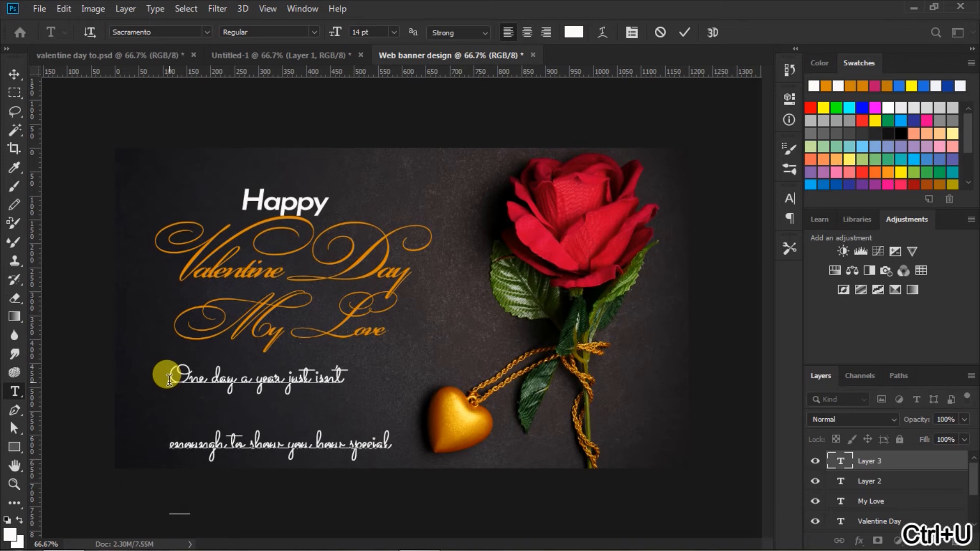
pyautogui.hotkey('ctrl', 'space')
pyautogui.hotkey('ctrl', 'a')
pyautogui.write('re ')
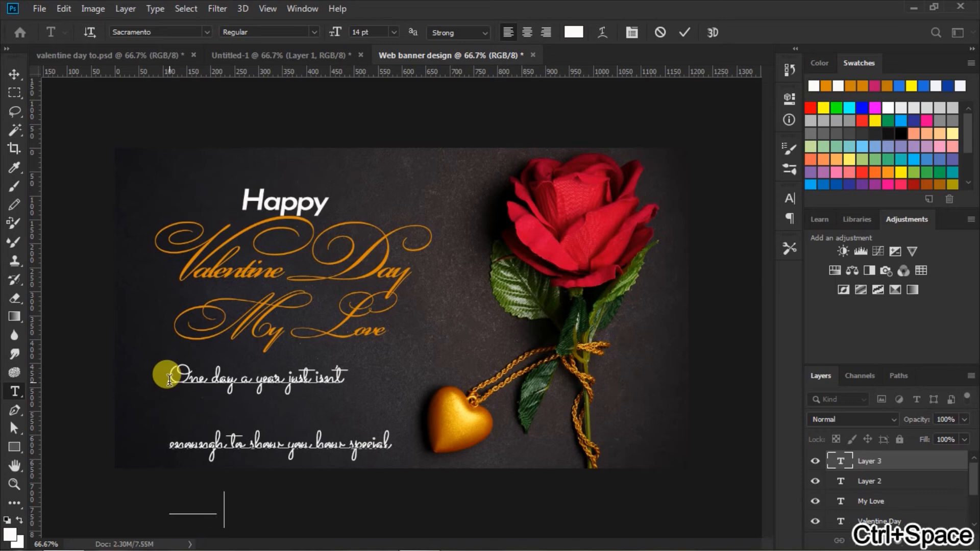
pyautogui.write('to me.')
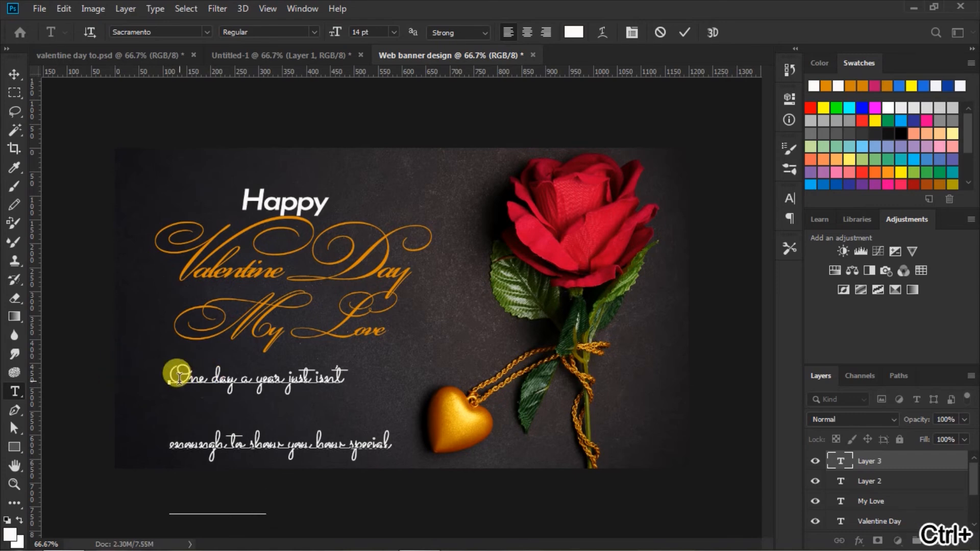
# Reduce the leading of the whole three-line message to 10.01 pt and commit the text
pyautogui.click(169, 378)
pyautogui.moveTo(346, 442); pyautogui.dragTo(462, 492)
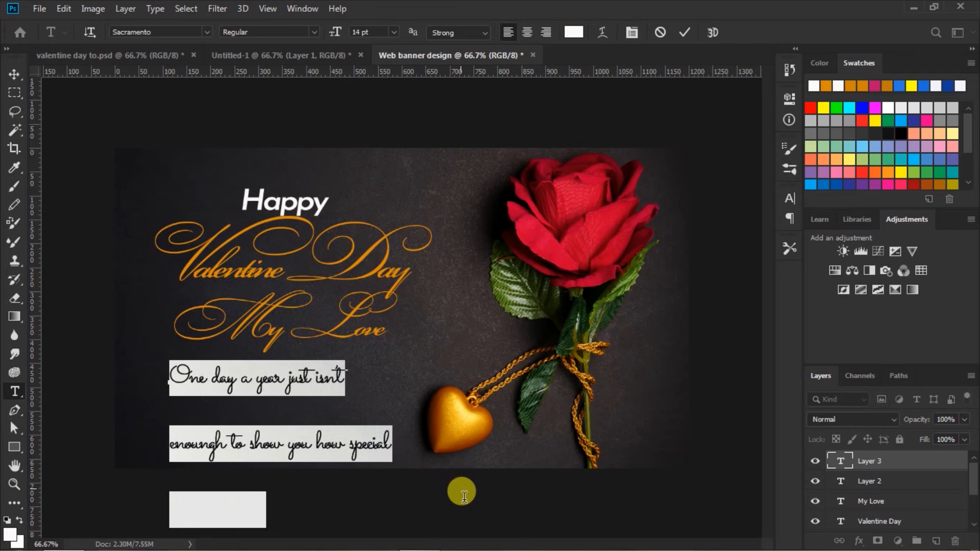
pyautogui.click(794, 200)
pyautogui.moveTo(708, 240)
pyautogui.mouseDown()
pyautogui.moveTo(685, 241)
pyautogui.moveTo(692, 246)
pyautogui.mouseUp()
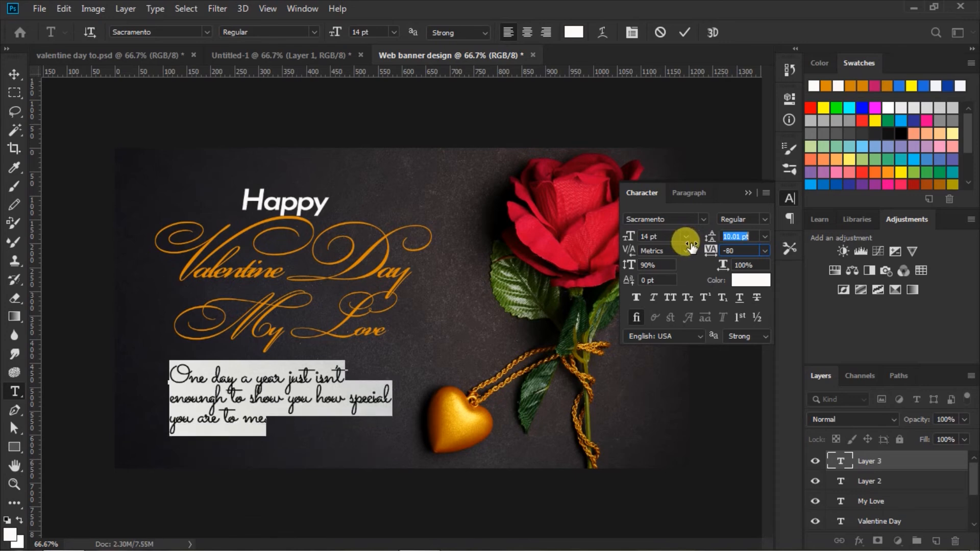
pyautogui.press('Tab')
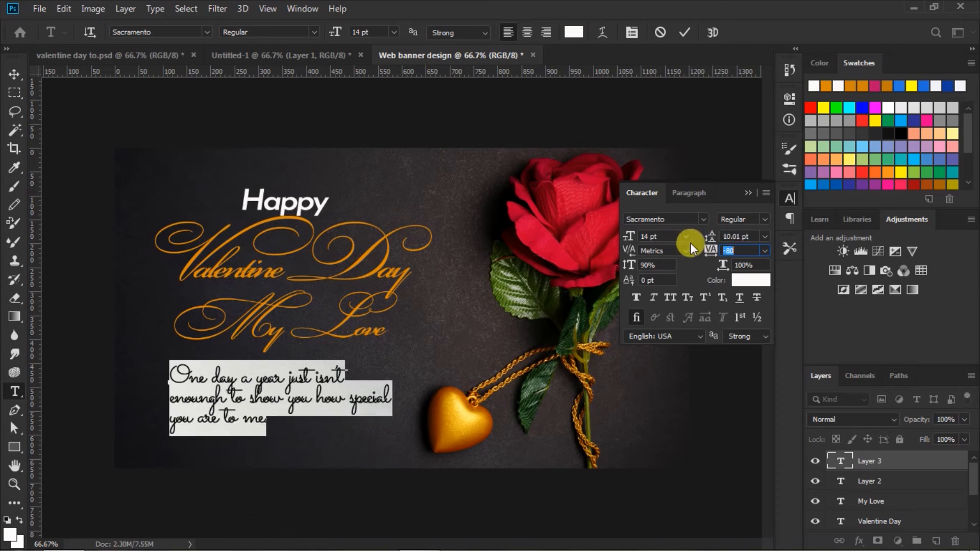
pyautogui.click(684, 32)
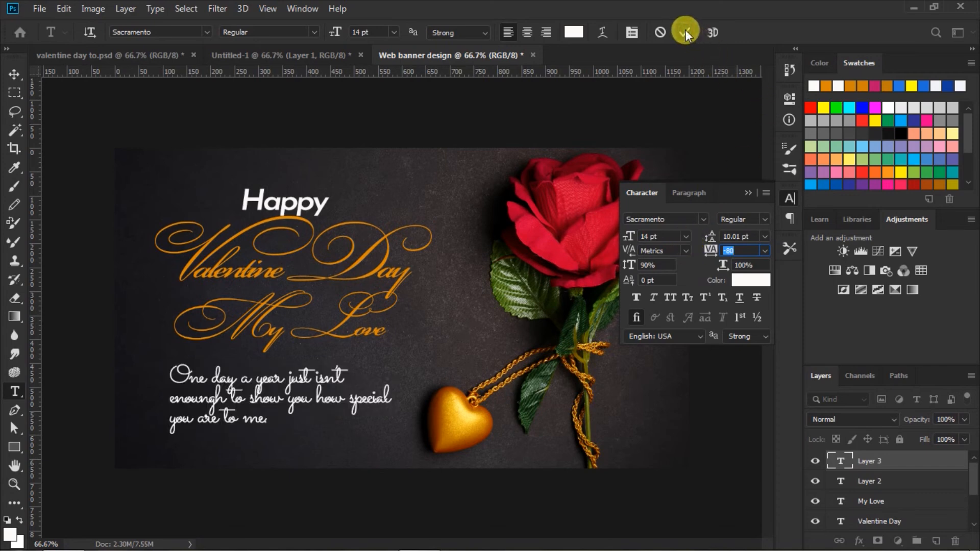
pyautogui.click(747, 193)
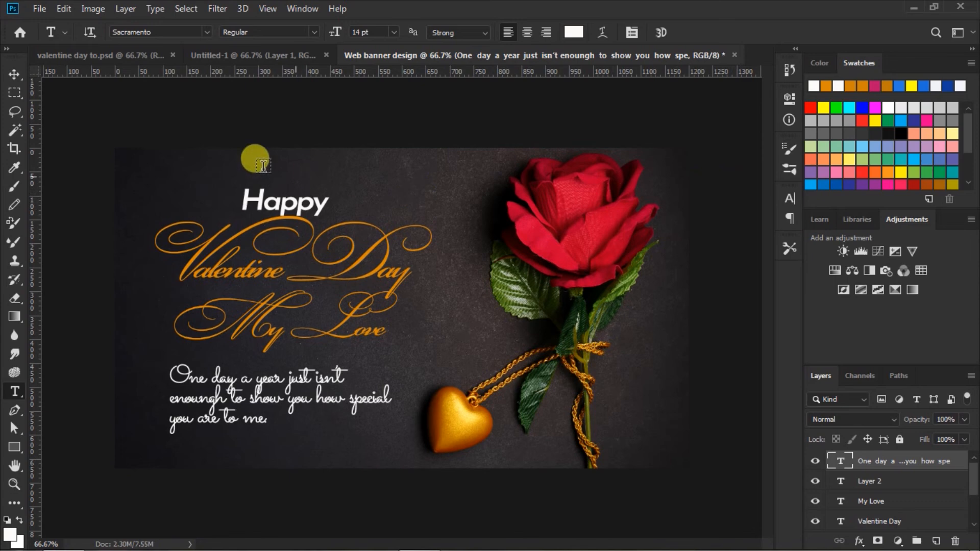
# Nudge the three-line message slightly up and to the right beneath "My Love"
pyautogui.click(14, 74)
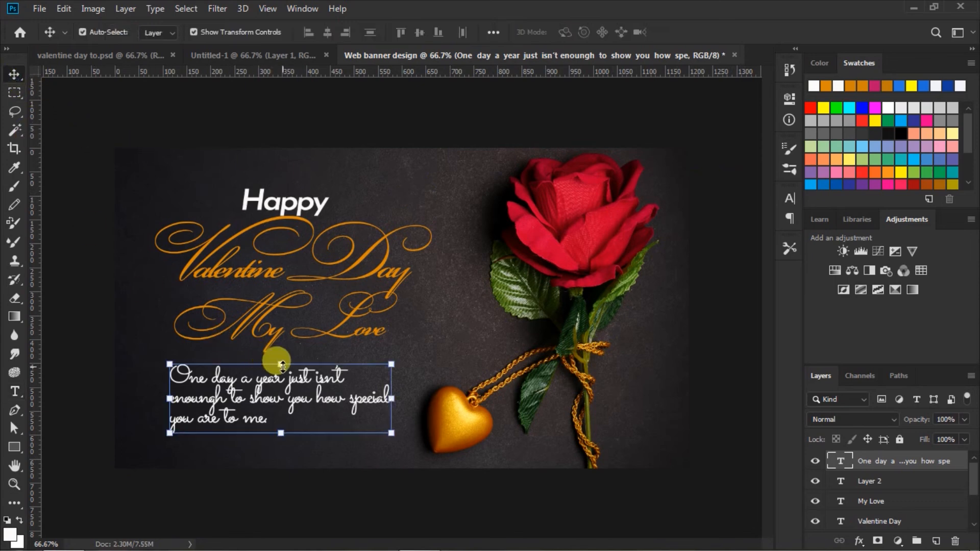
pyautogui.moveTo(294, 381)
pyautogui.mouseDown()
pyautogui.moveTo(305, 381)
pyautogui.moveTo(297, 378)
pyautogui.mouseUp()
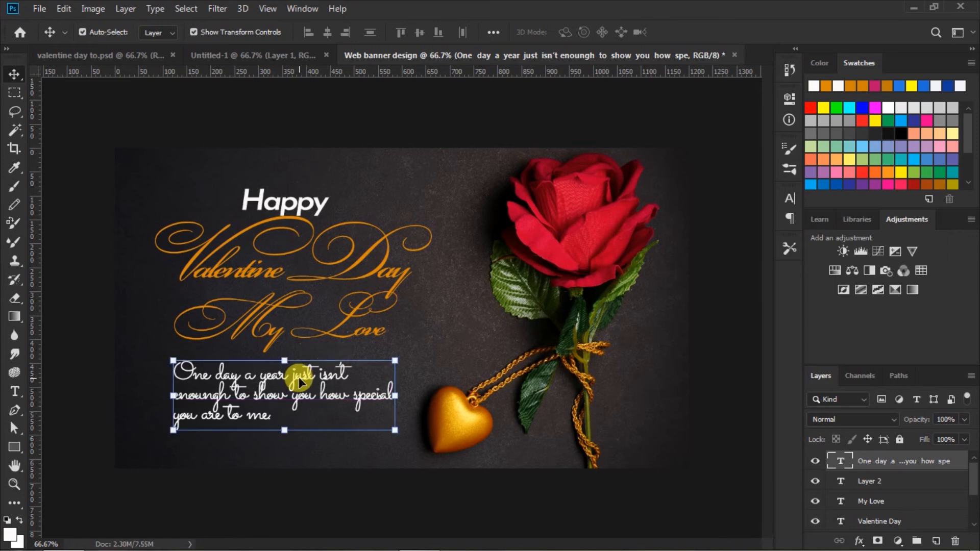
pyautogui.click(727, 335)
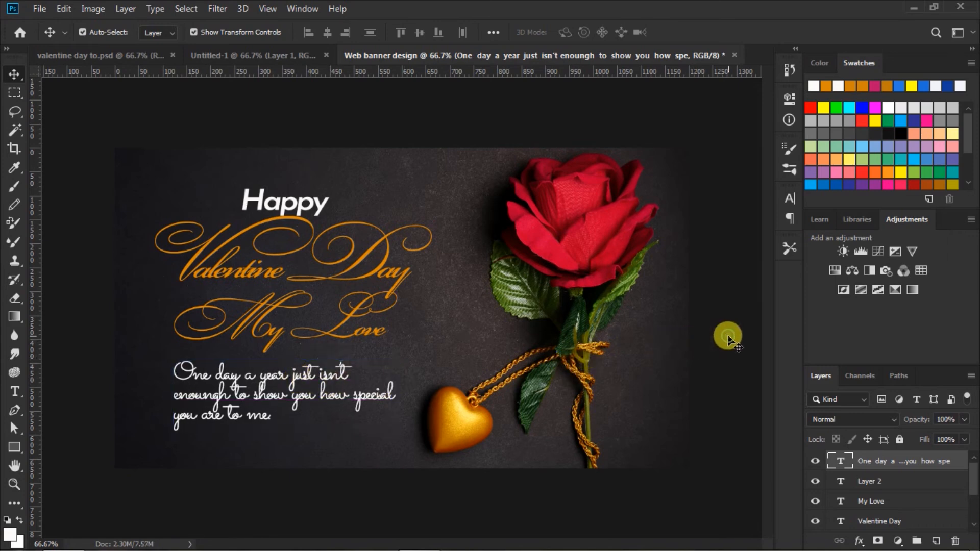
# Set the font size of the "My Love" text to 20 pt and commit it
pyautogui.click(250, 314)
pyautogui.click(16, 392)
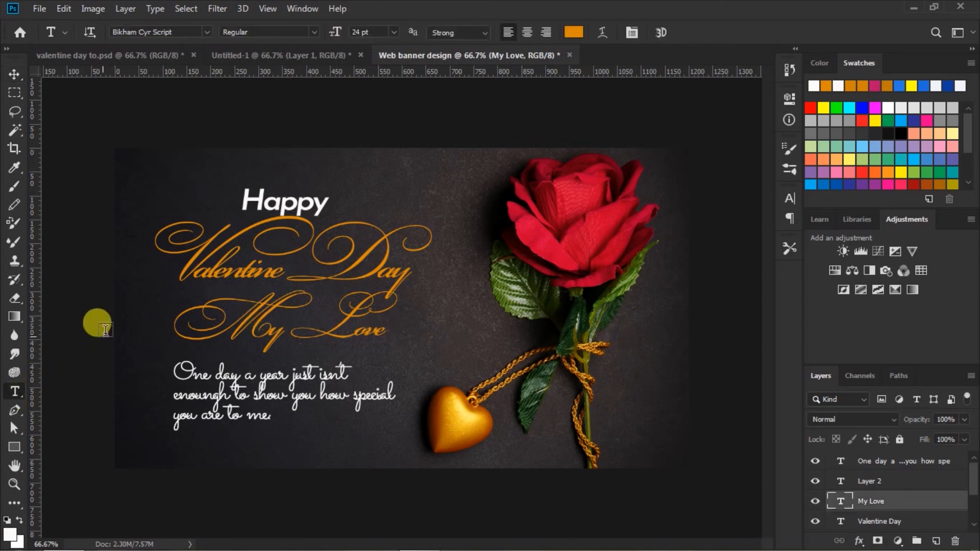
pyautogui.click(178, 325)
pyautogui.moveTo(179, 325); pyautogui.dragTo(385, 332)
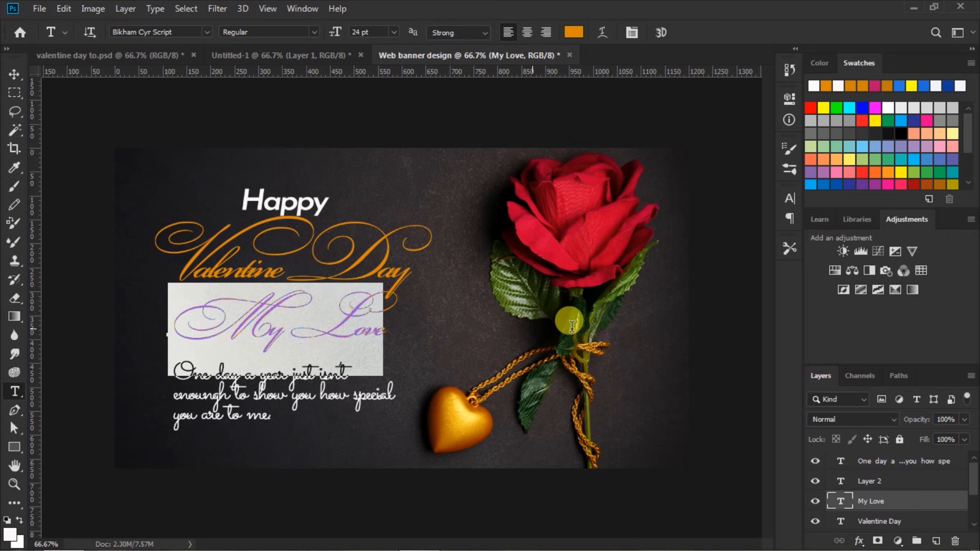
pyautogui.click(357, 32)
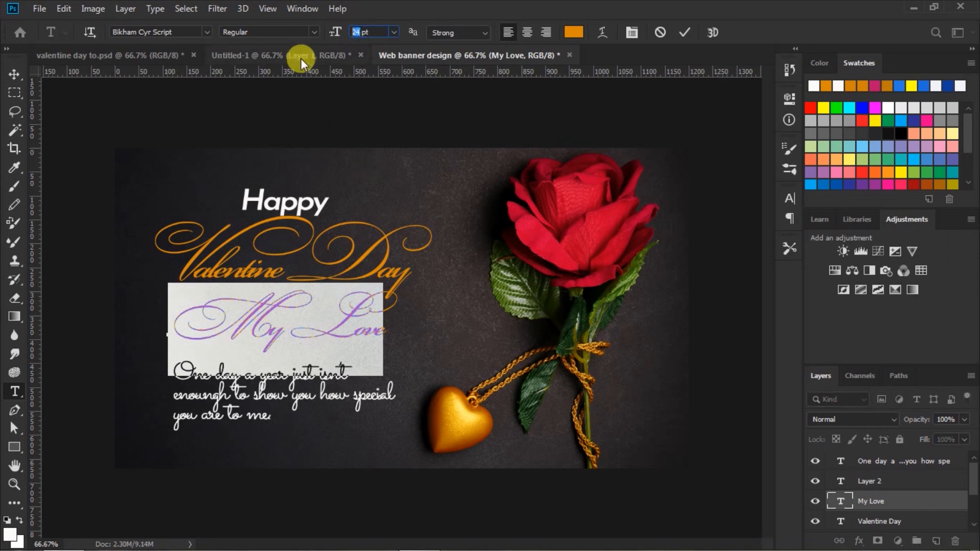
pyautogui.hotkey('ctrl', '0')
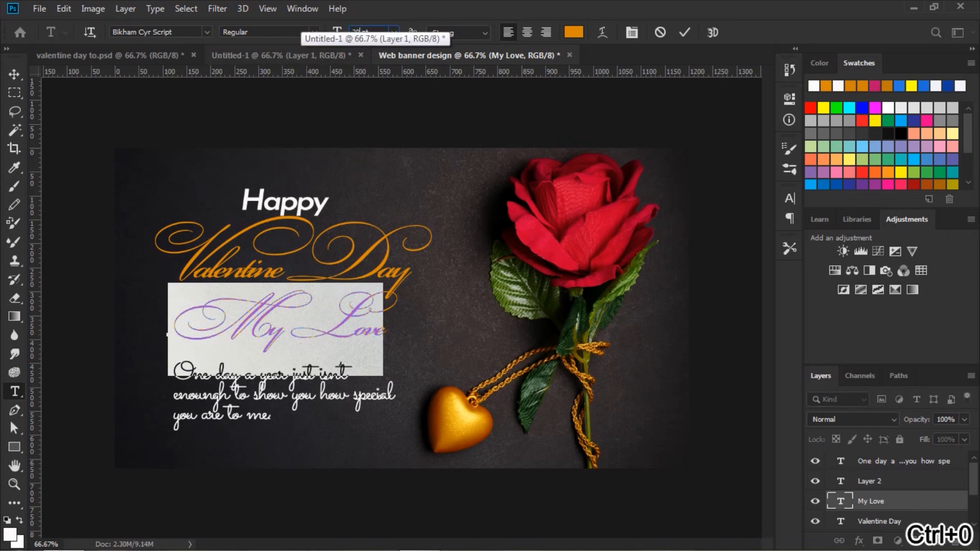
pyautogui.click(684, 33)
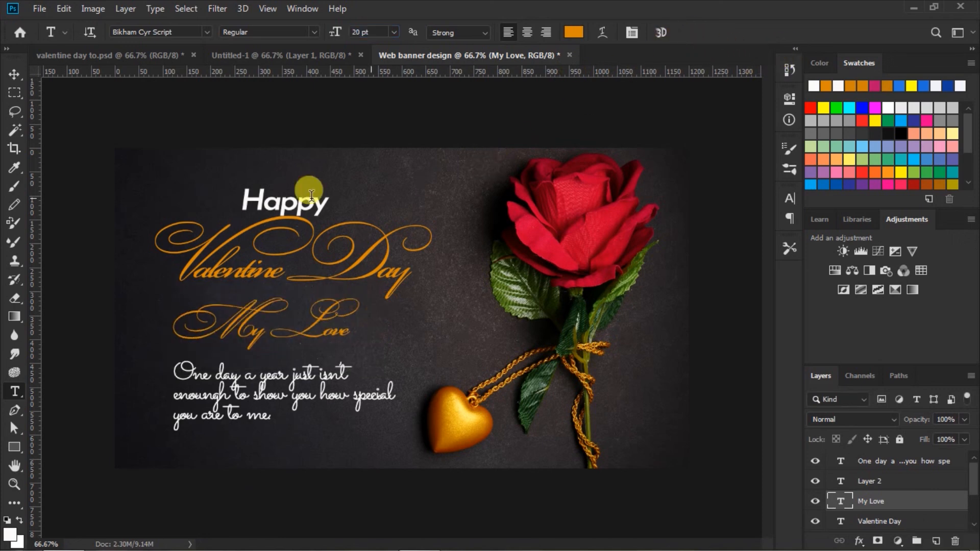
# Move "My Love" up and slightly right under "Valentine Day", and raise the three-line message close beneath it
pyautogui.click(14, 74)
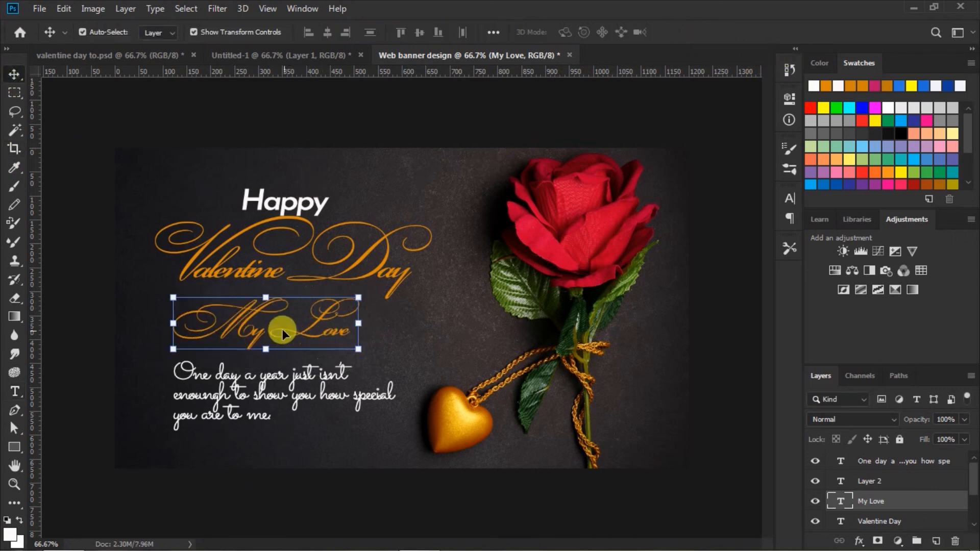
pyautogui.moveTo(245, 321)
pyautogui.mouseDown()
pyautogui.moveTo(255, 325)
pyautogui.moveTo(255, 314)
pyautogui.mouseUp()
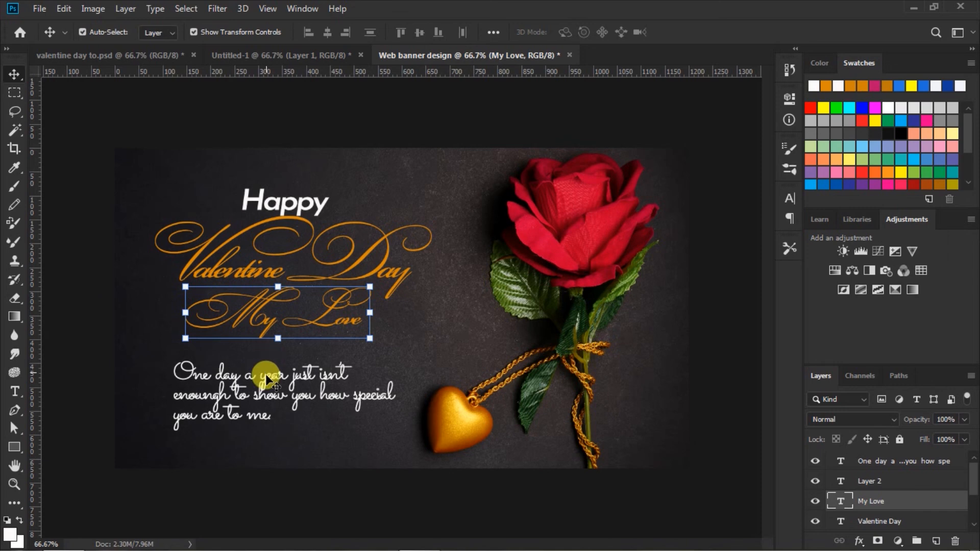
pyautogui.moveTo(267, 376); pyautogui.dragTo(270, 359)
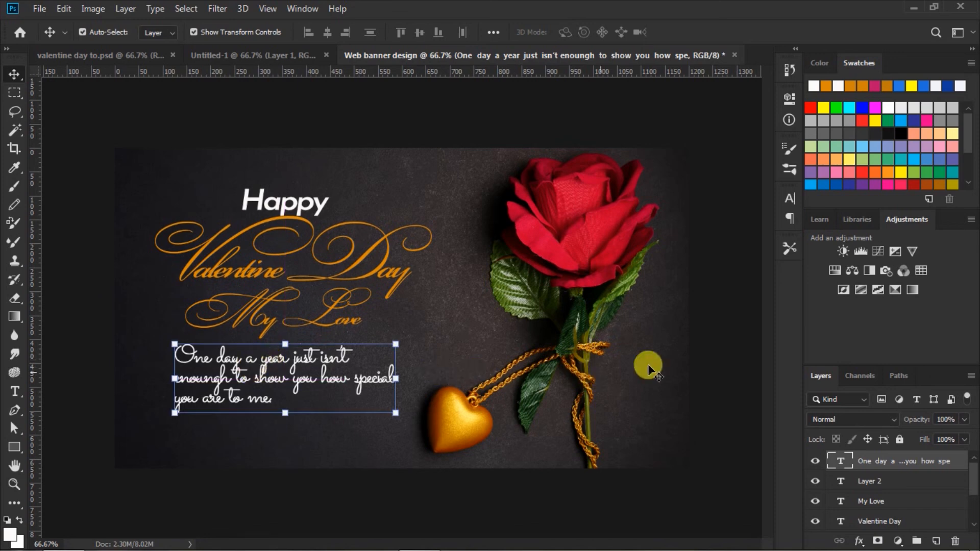
pyautogui.click(728, 361)
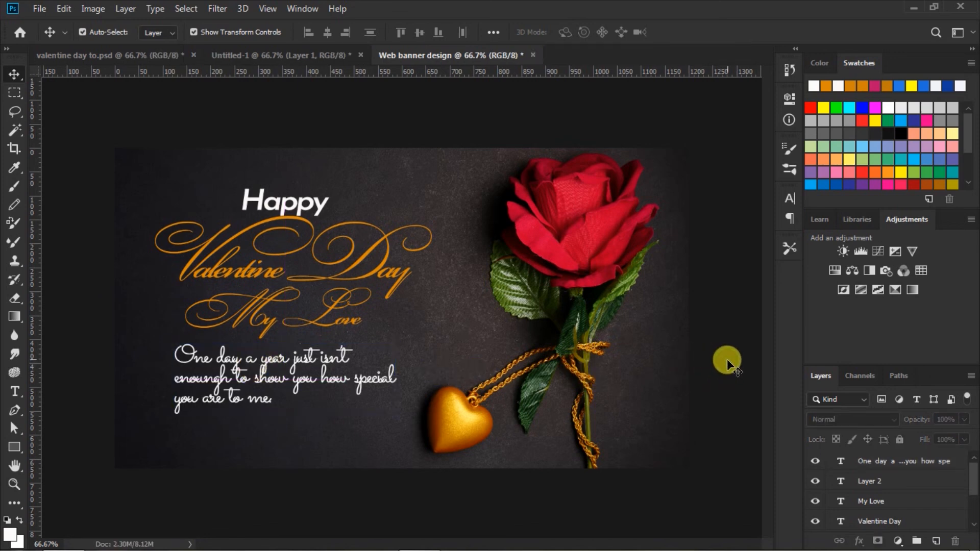